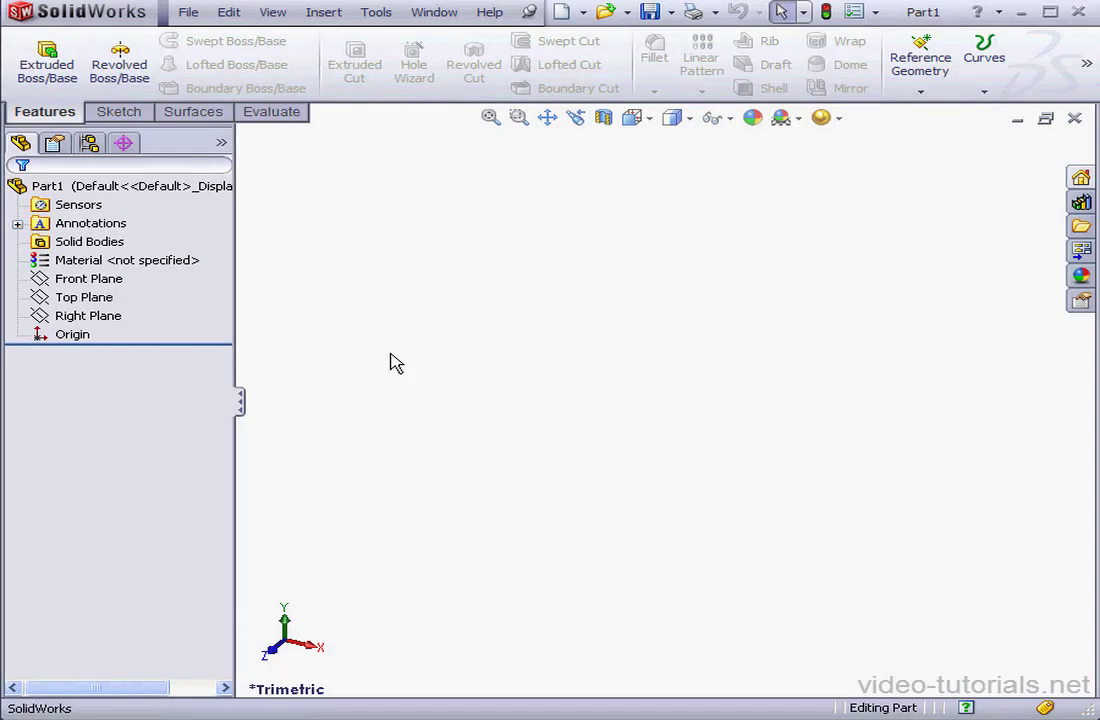
# - Sketch a corner rectangle on the Top Plane with a diagonal construction centerline
pyautogui.rightClick(100, 299)
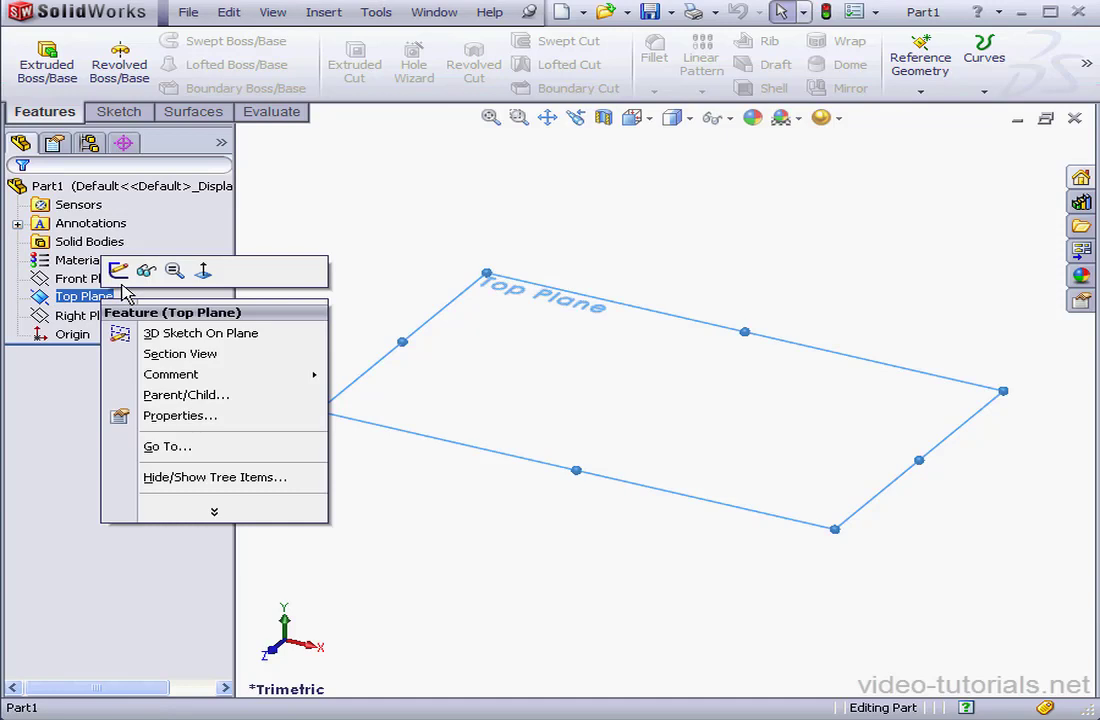
pyautogui.click(118, 270)
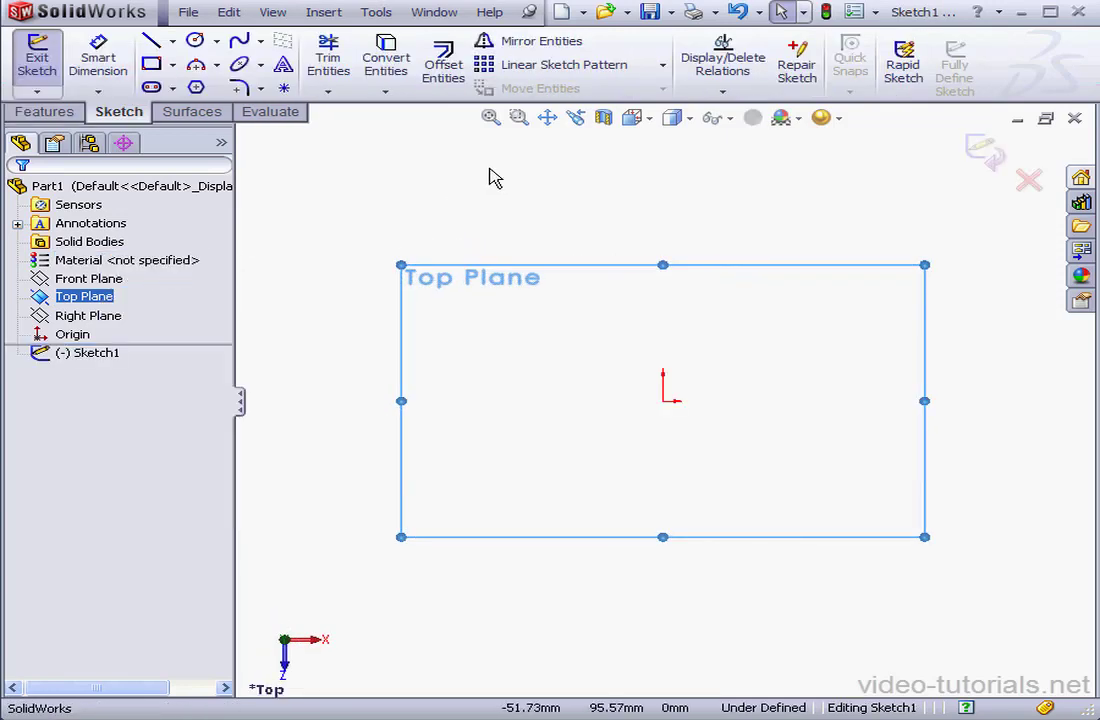
pyautogui.click(151, 65)
pyautogui.click(534, 317)
pyautogui.click(818, 518)
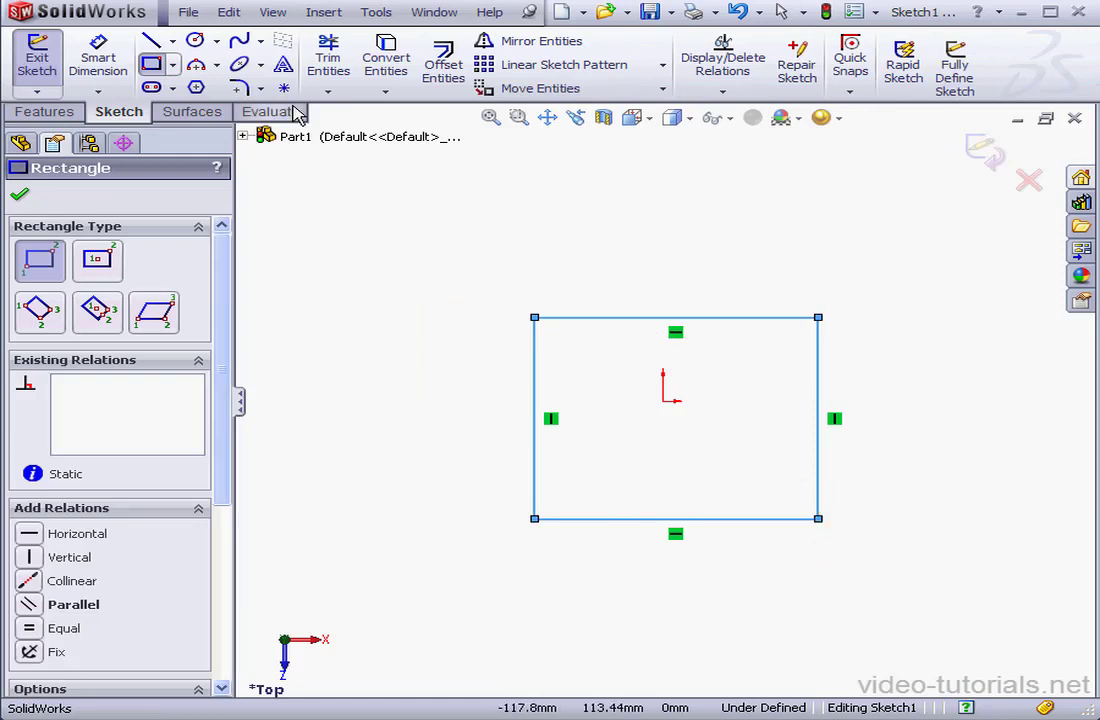
pyautogui.click(172, 40)
pyautogui.click(205, 83)
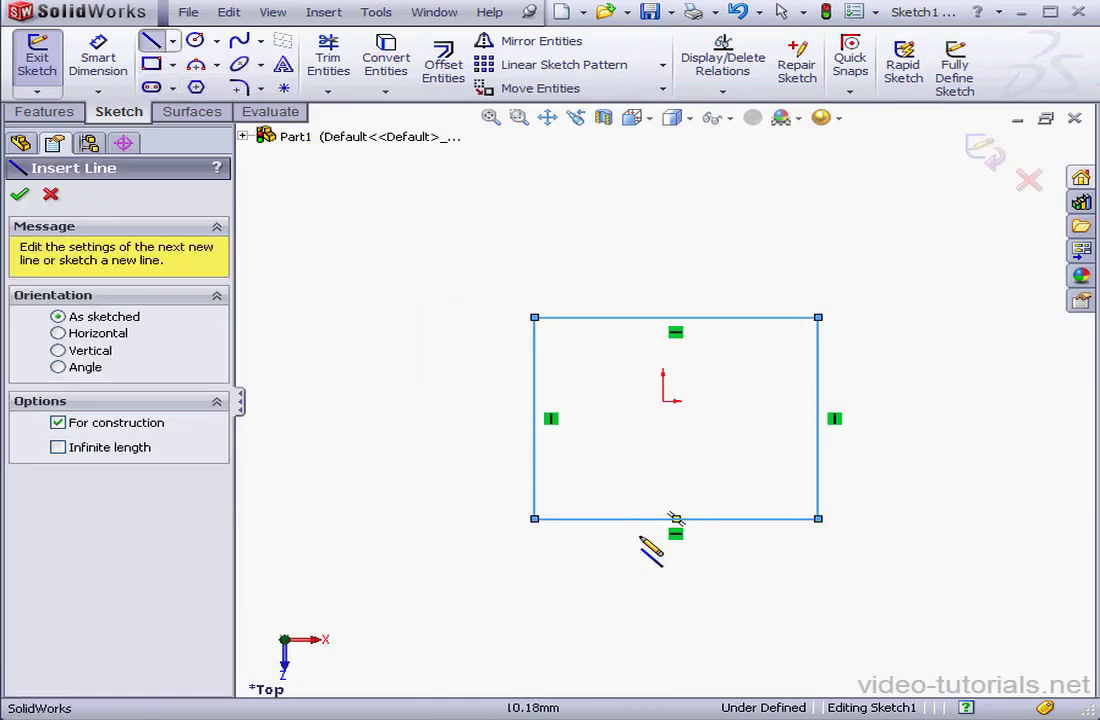
pyautogui.click(534, 518)
pyautogui.click(818, 318)
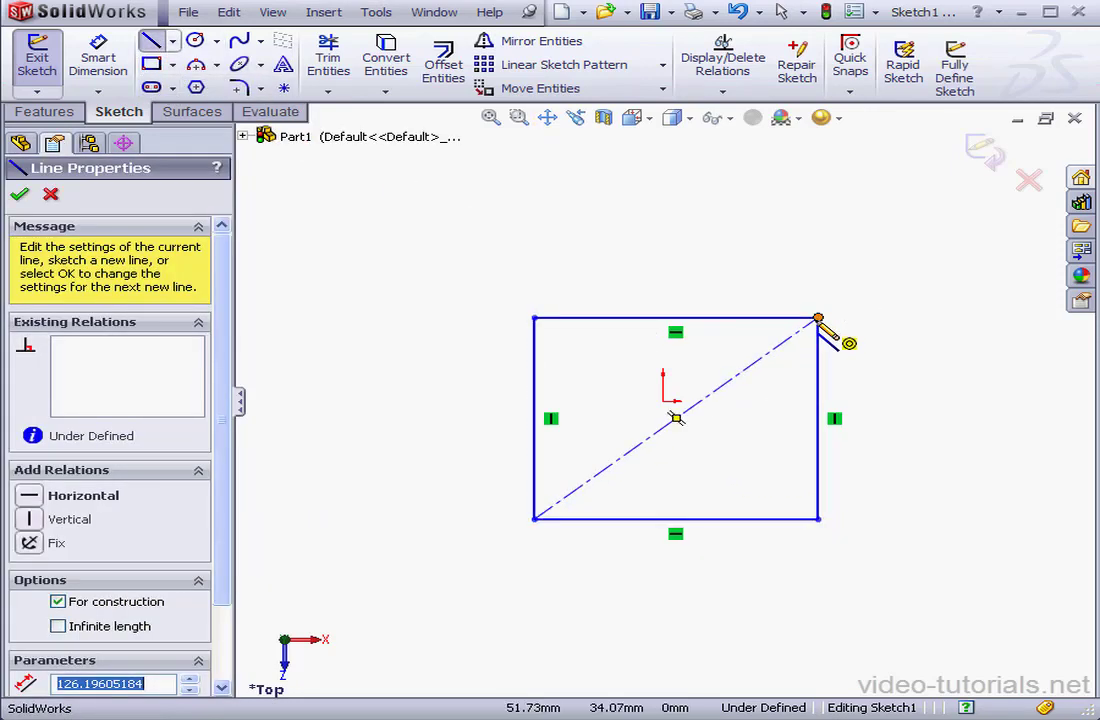
pyautogui.rightClick(822, 324)
pyautogui.click(835, 287)
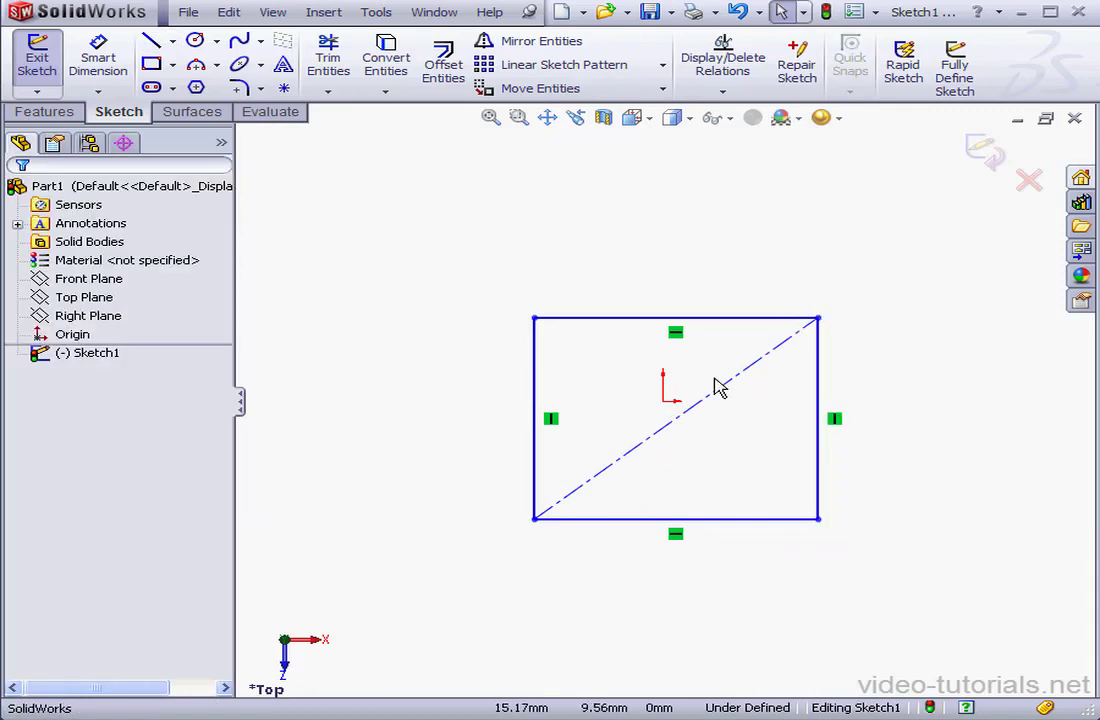
# - Centre the diagonal's midpoint on the origin with a Midpoint relation
pyautogui.click(664, 402)
pyautogui.keyDown('ctrl'); pyautogui.click(703, 400); pyautogui.keyUp('ctrl')
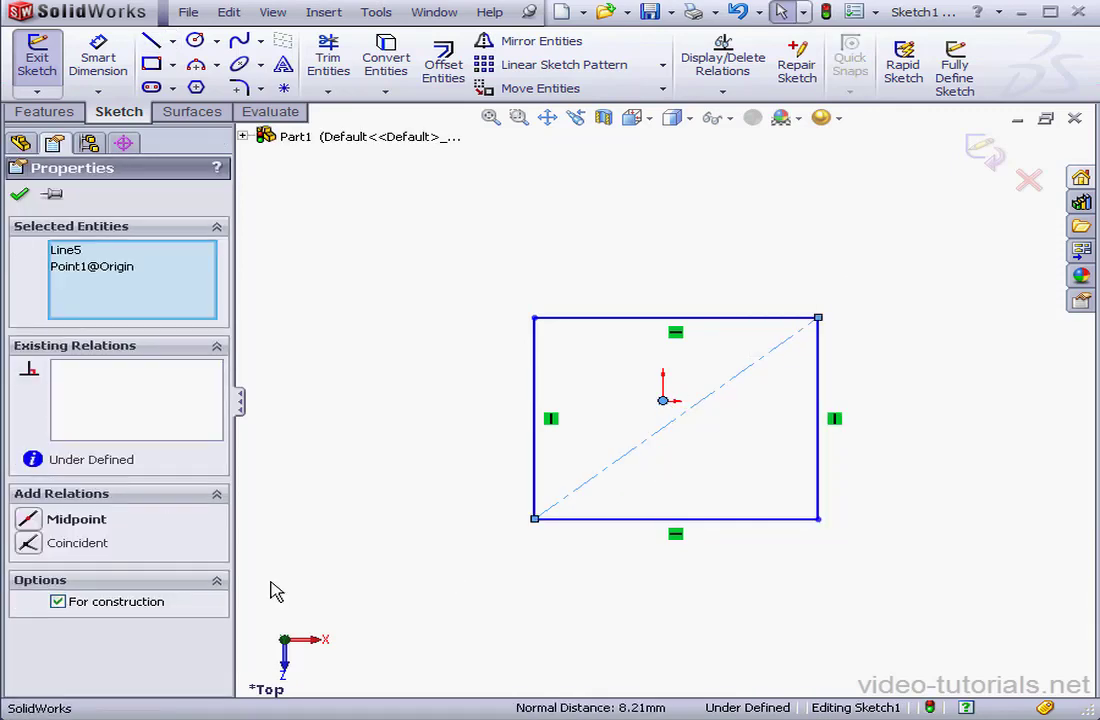
pyautogui.click(45, 519)
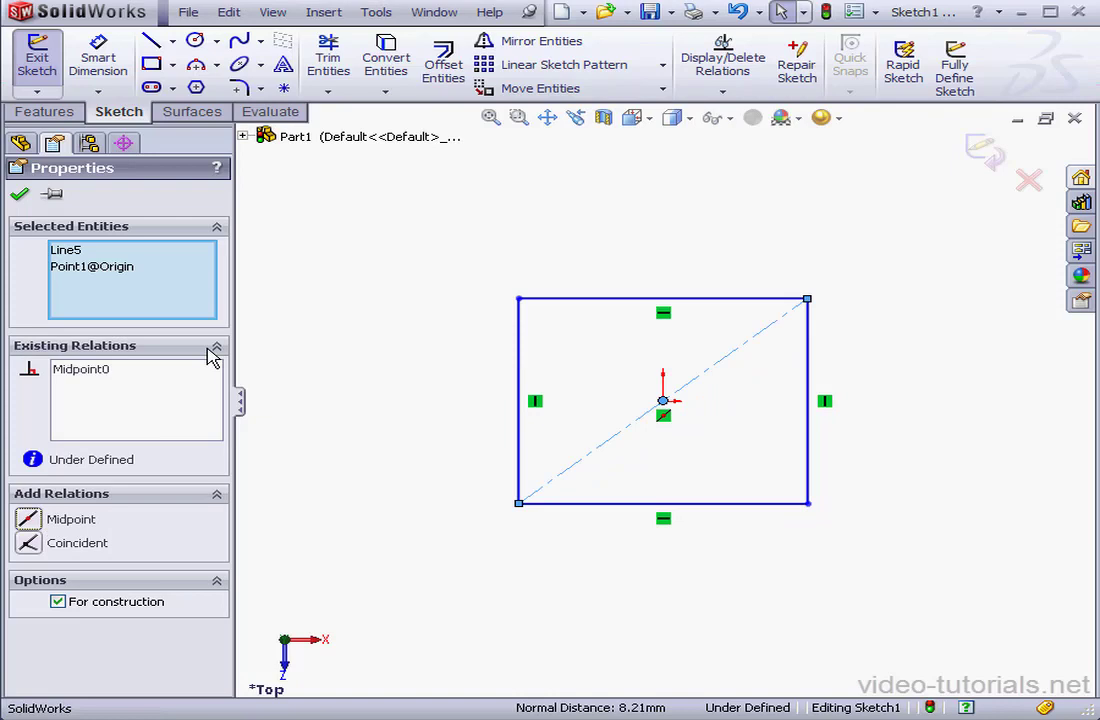
# - Dimension the rectangle 120 mm wide and 100 mm high
pyautogui.click(110, 56)
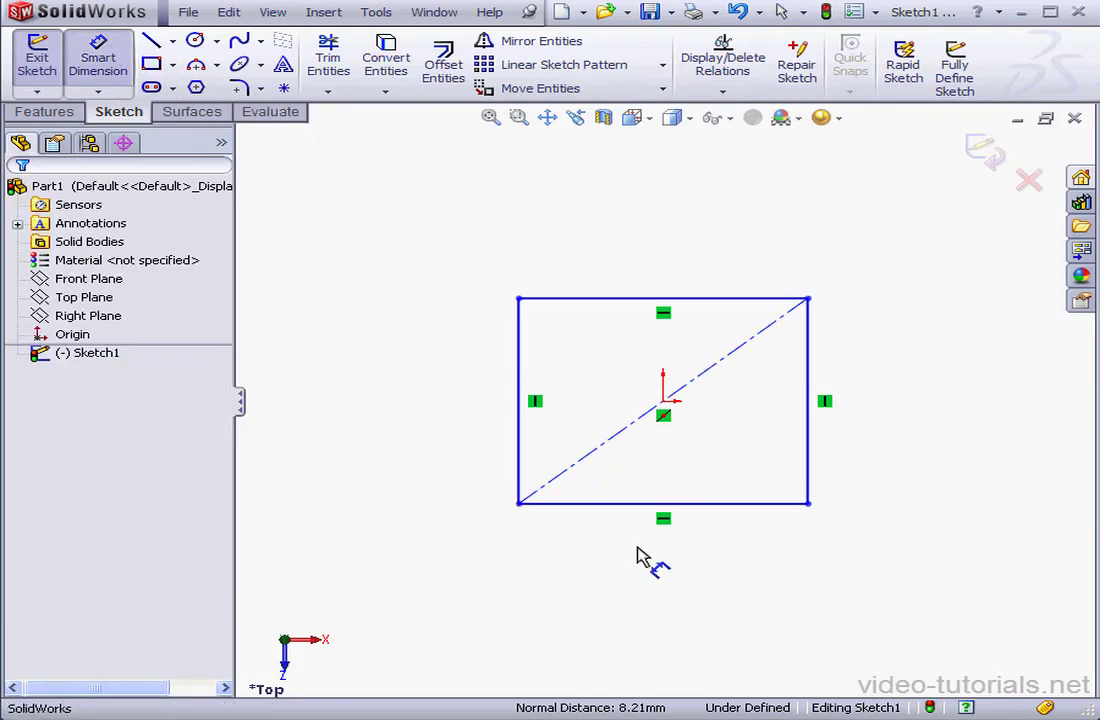
pyautogui.click(698, 516)
pyautogui.click(703, 545)
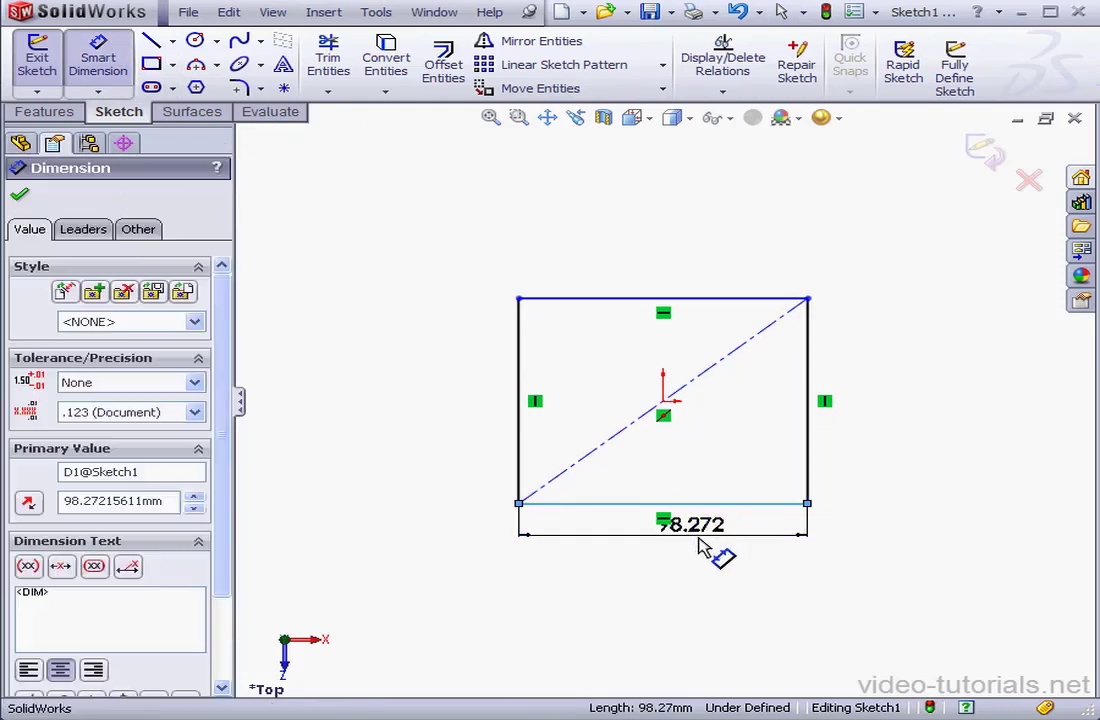
pyautogui.write('12')
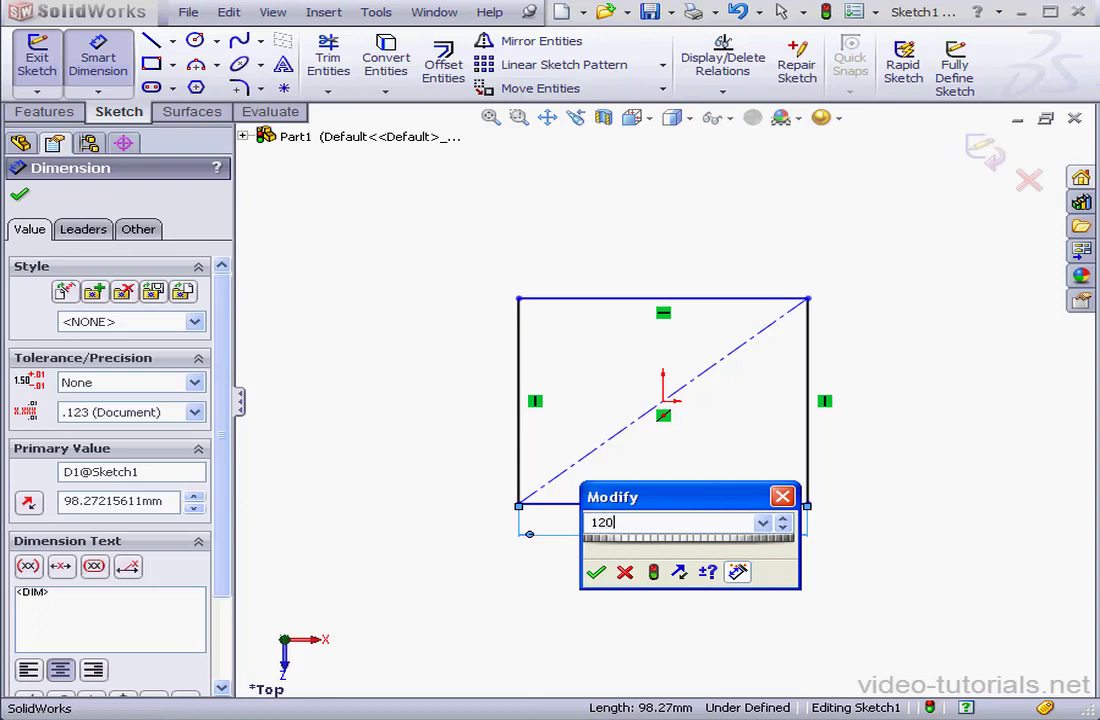
pyautogui.write('0')
pyautogui.click(594, 573)
pyautogui.click(482, 448)
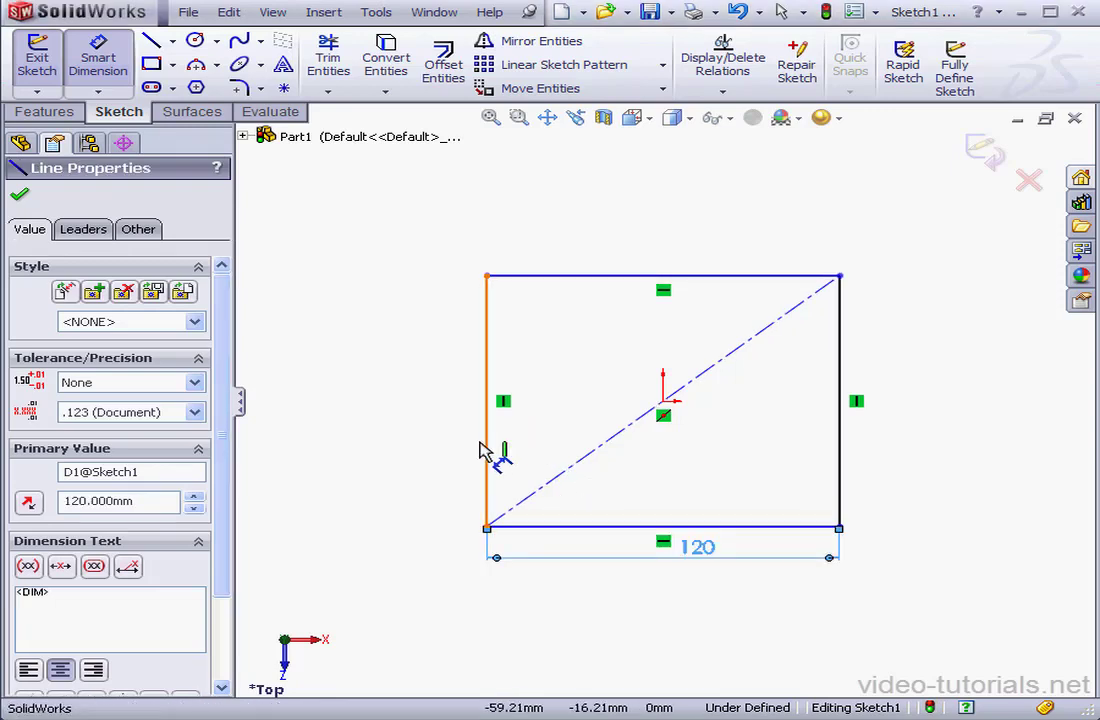
pyautogui.click(487, 456)
pyautogui.write('1')
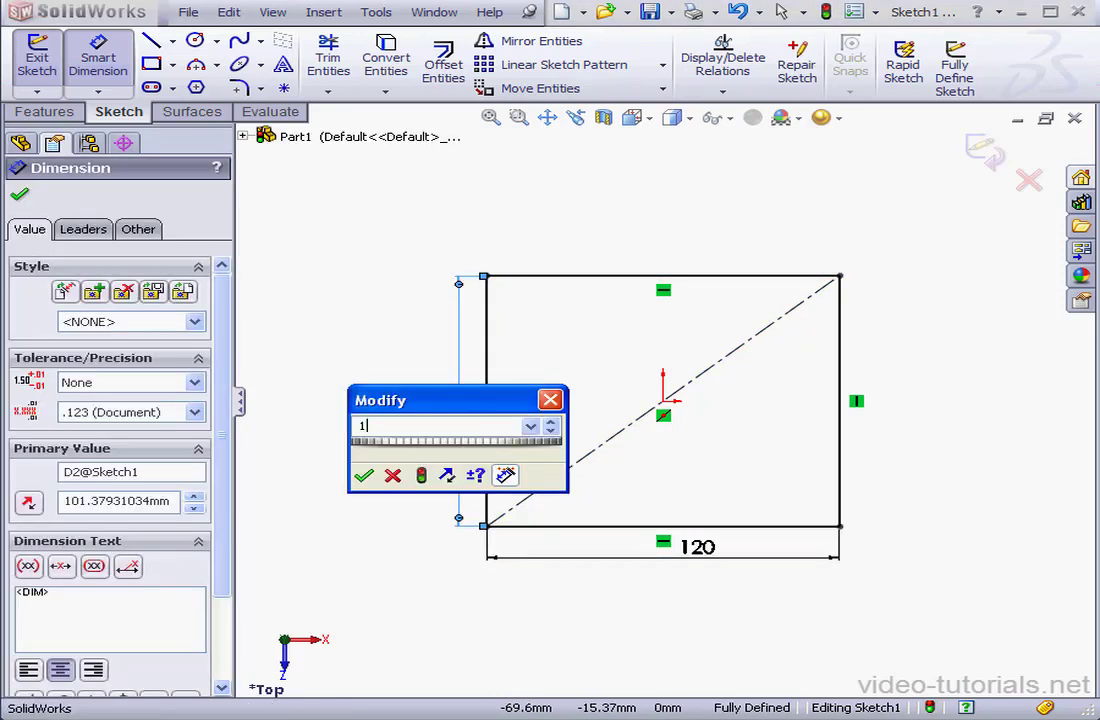
pyautogui.write('00')
pyautogui.click(363, 476)
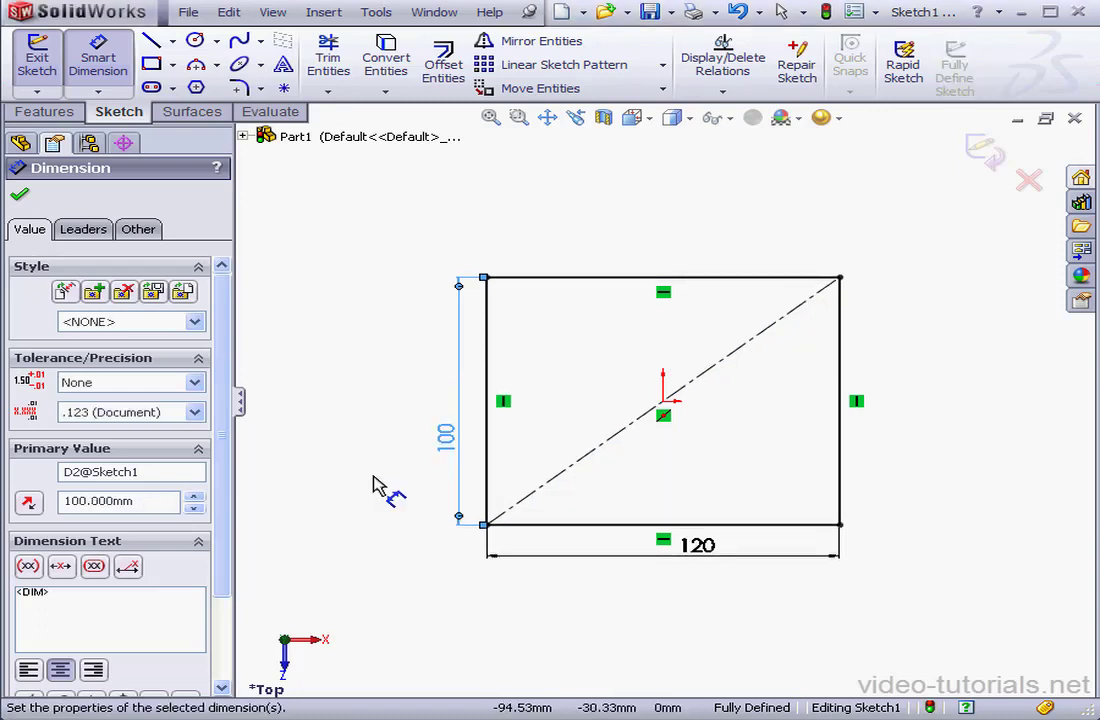
# - Exit the sketch and extrude it Blind 10 mm in the reversed, downward direction
pyautogui.click(1000, 160)
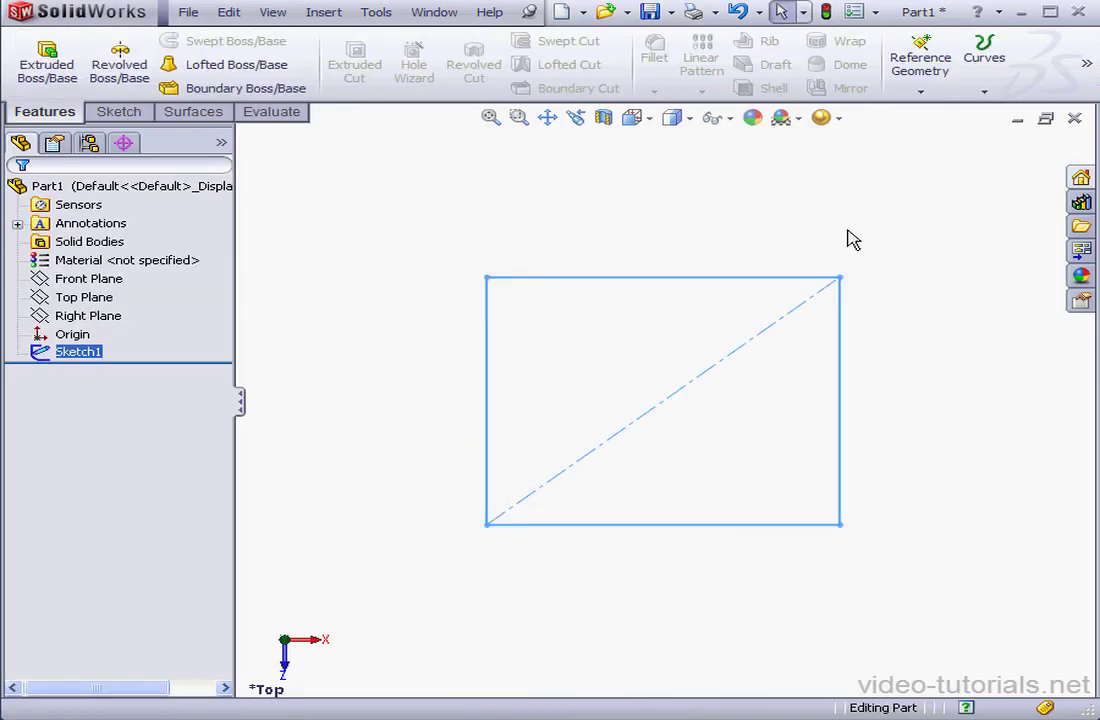
pyautogui.click(47, 62)
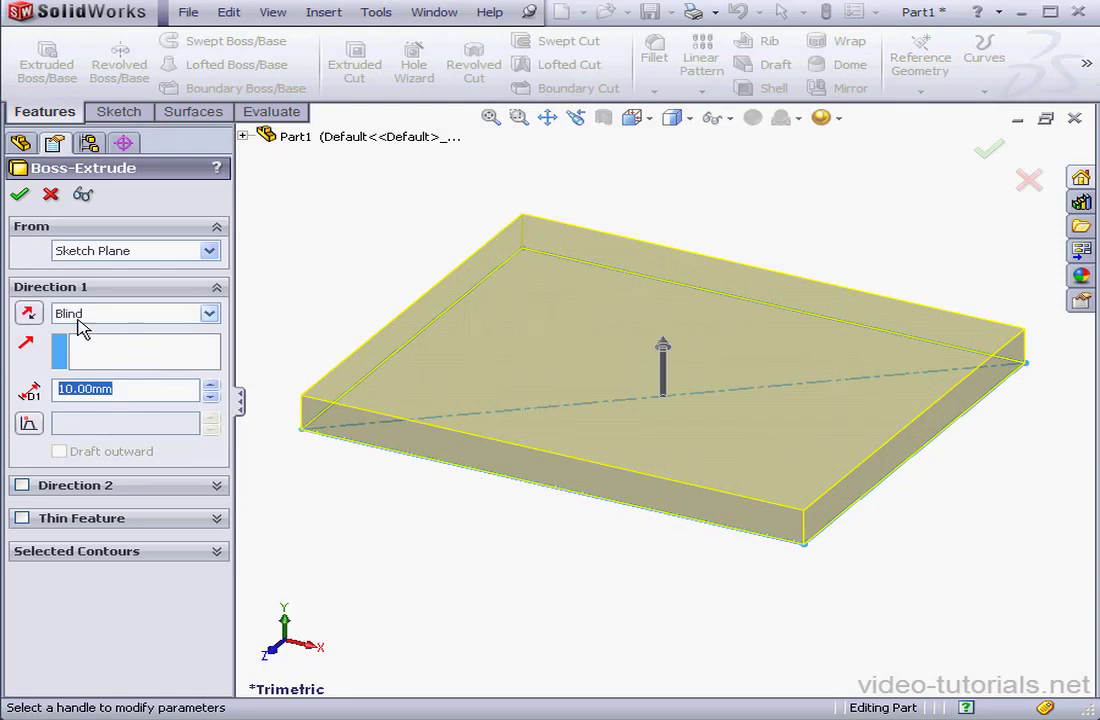
pyautogui.click(28, 316)
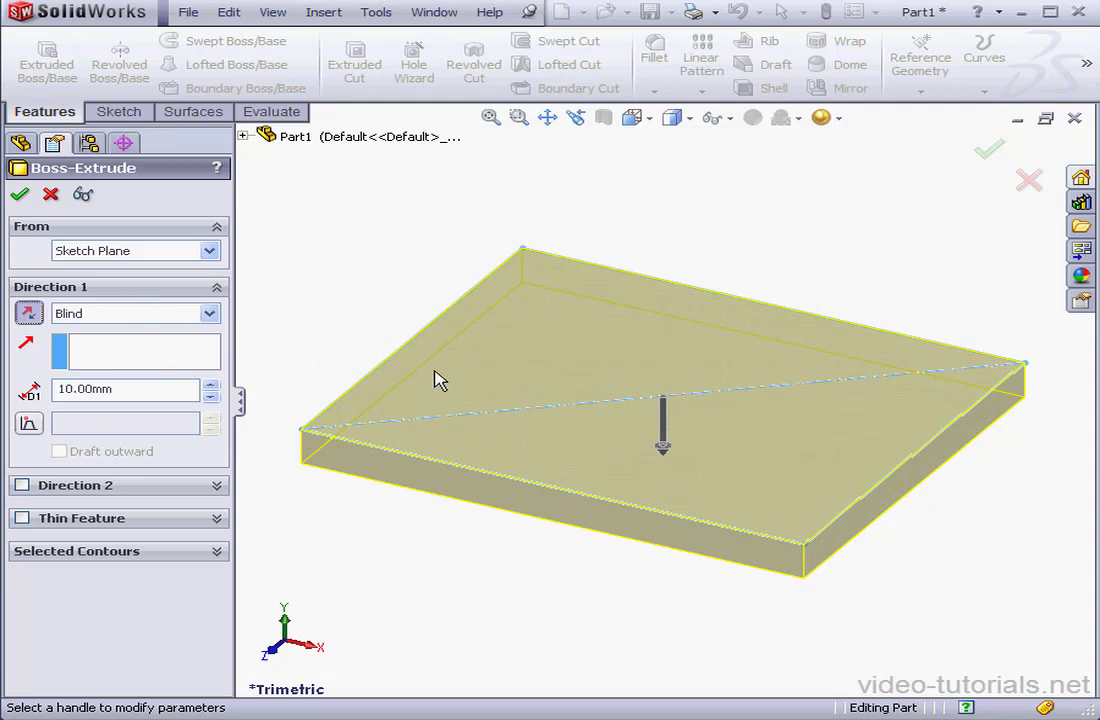
pyautogui.click(242, 136)
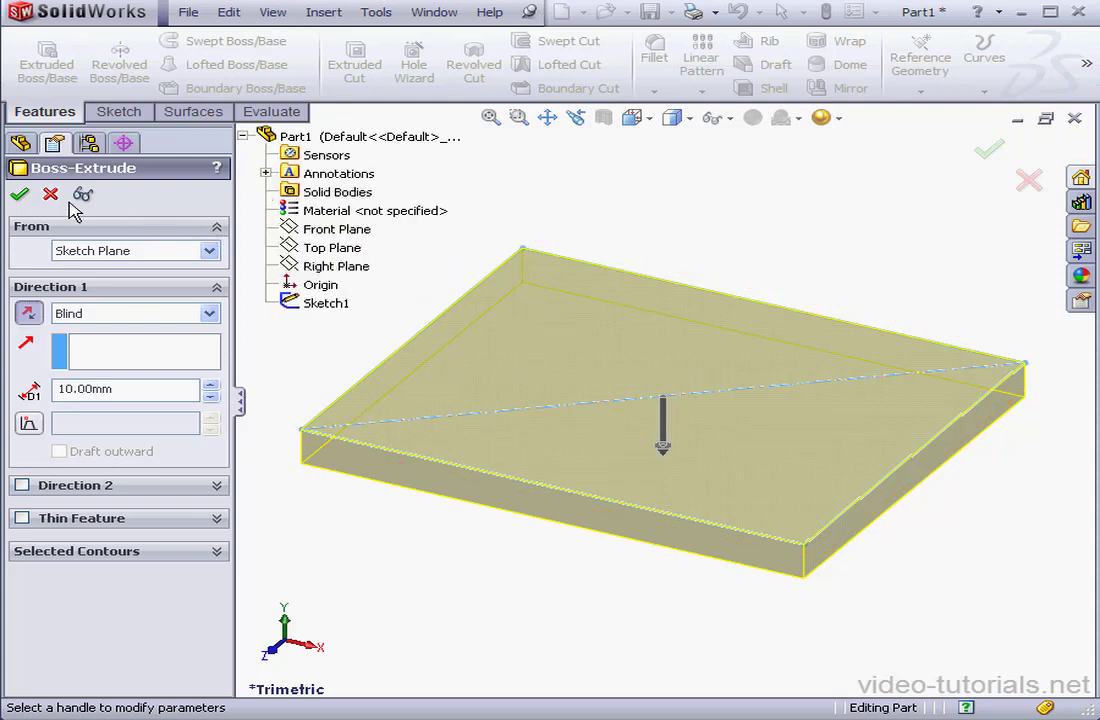
pyautogui.click(19, 194)
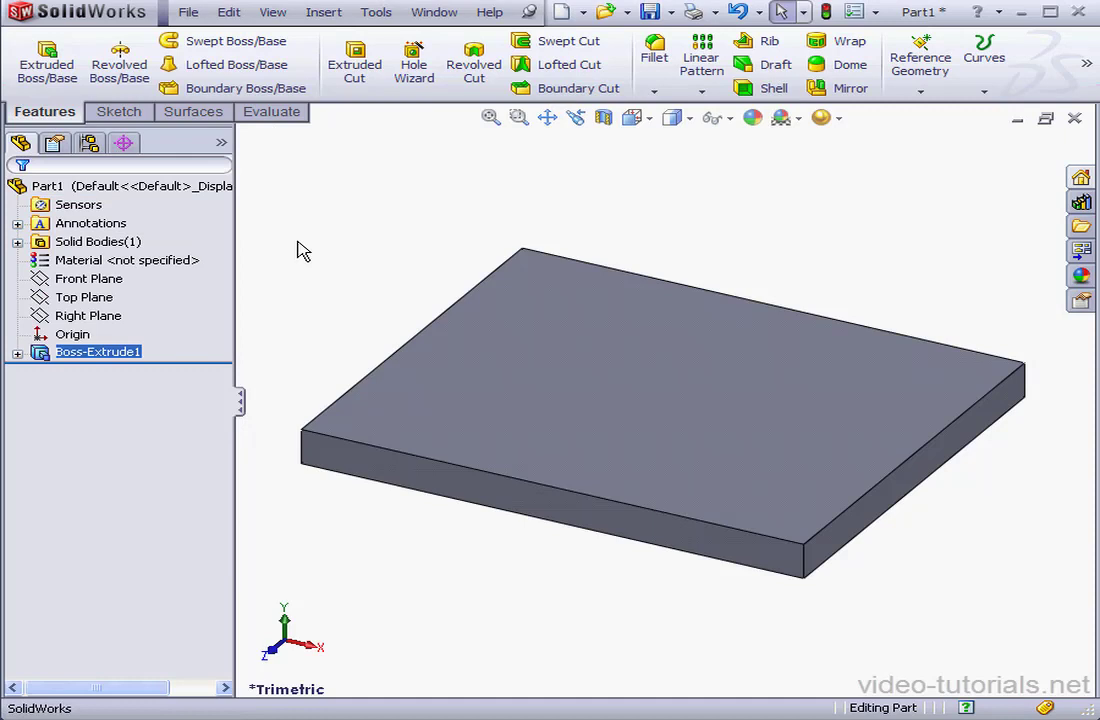
# - Save the plate part as A
pyautogui.click(650, 11)
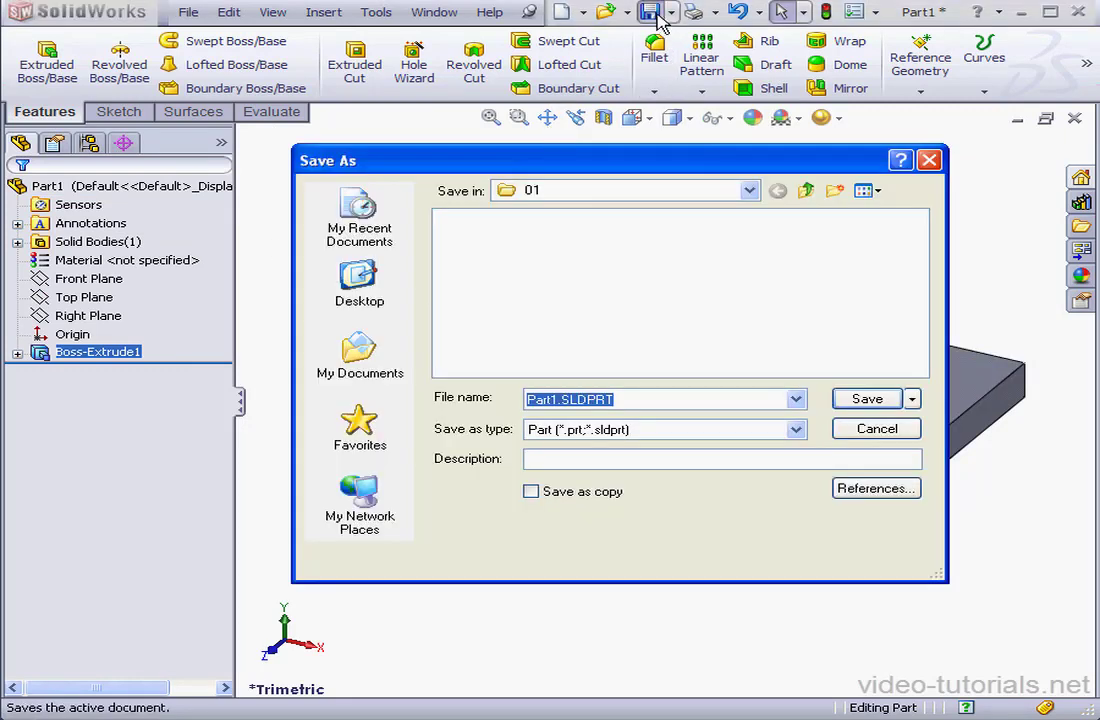
pyautogui.write('A')
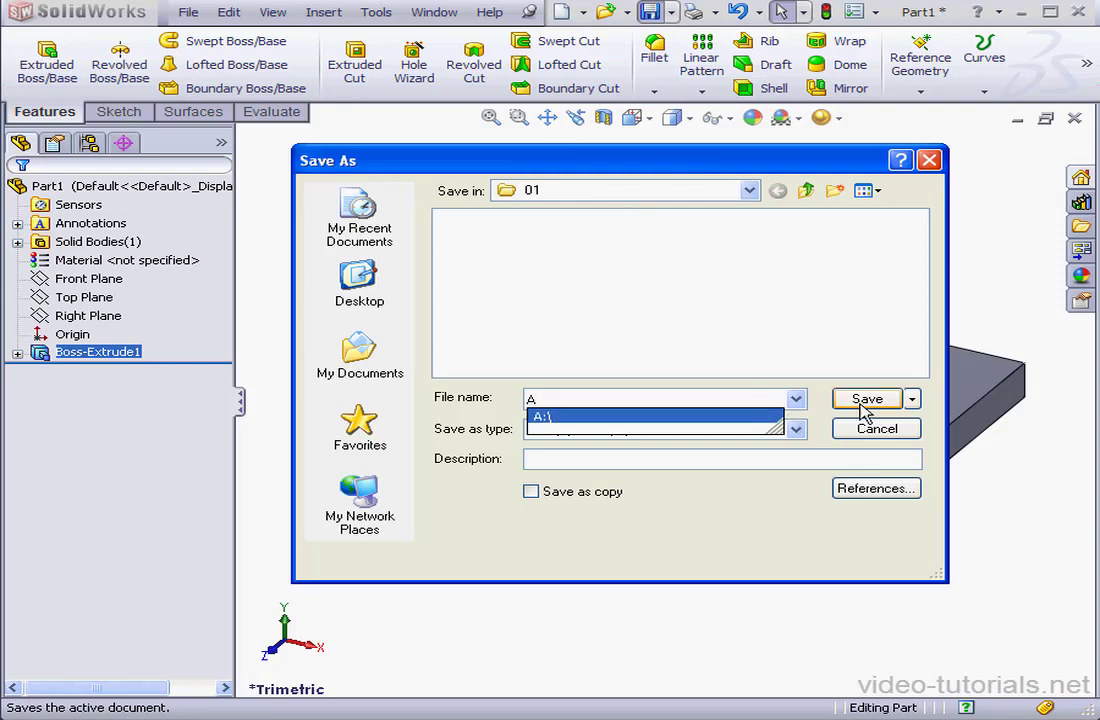
pyautogui.click(862, 402)
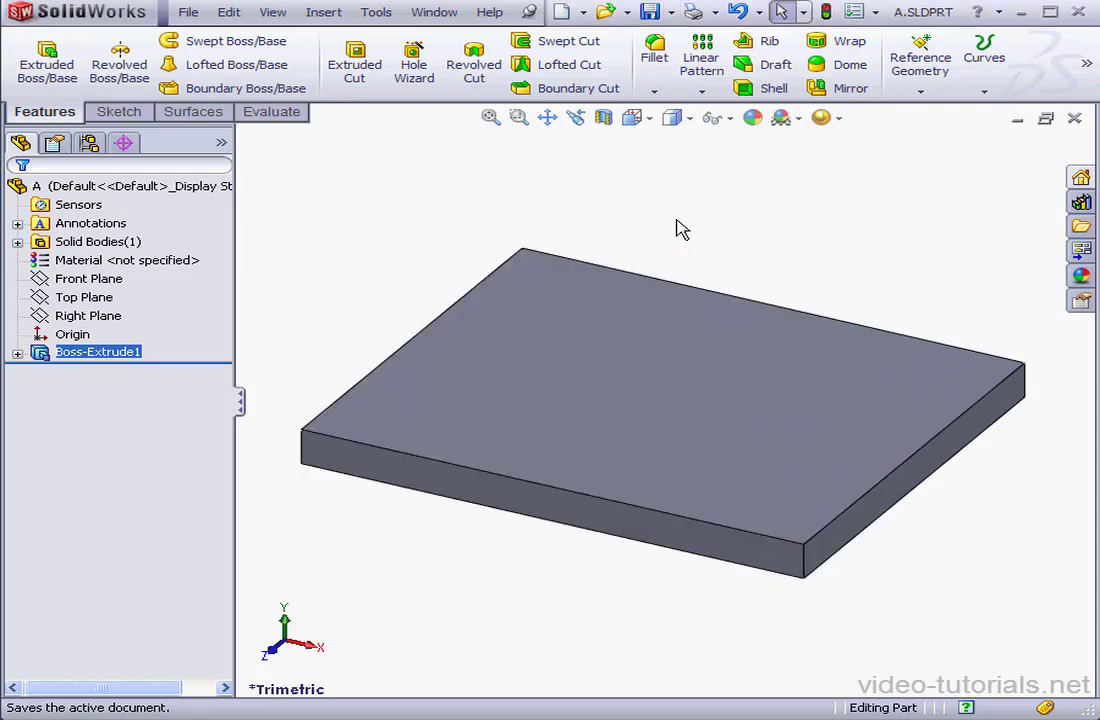
# - Create a new blank part document
pyautogui.click(584, 12)
pyautogui.click(575, 35)
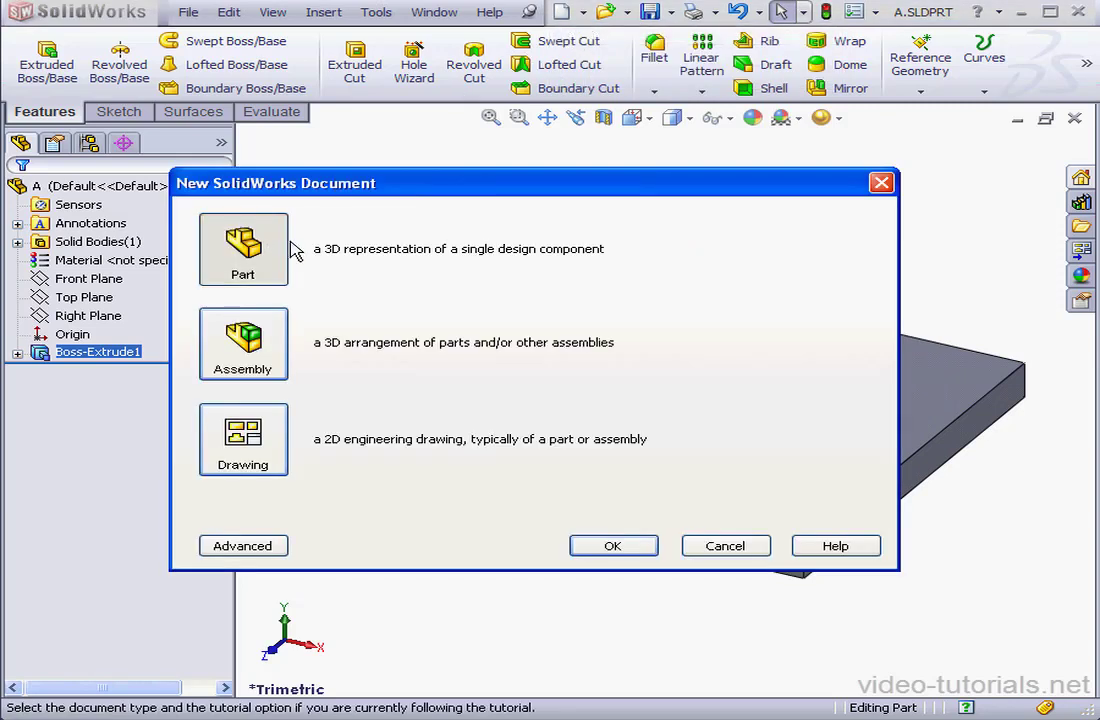
pyautogui.click(631, 545)
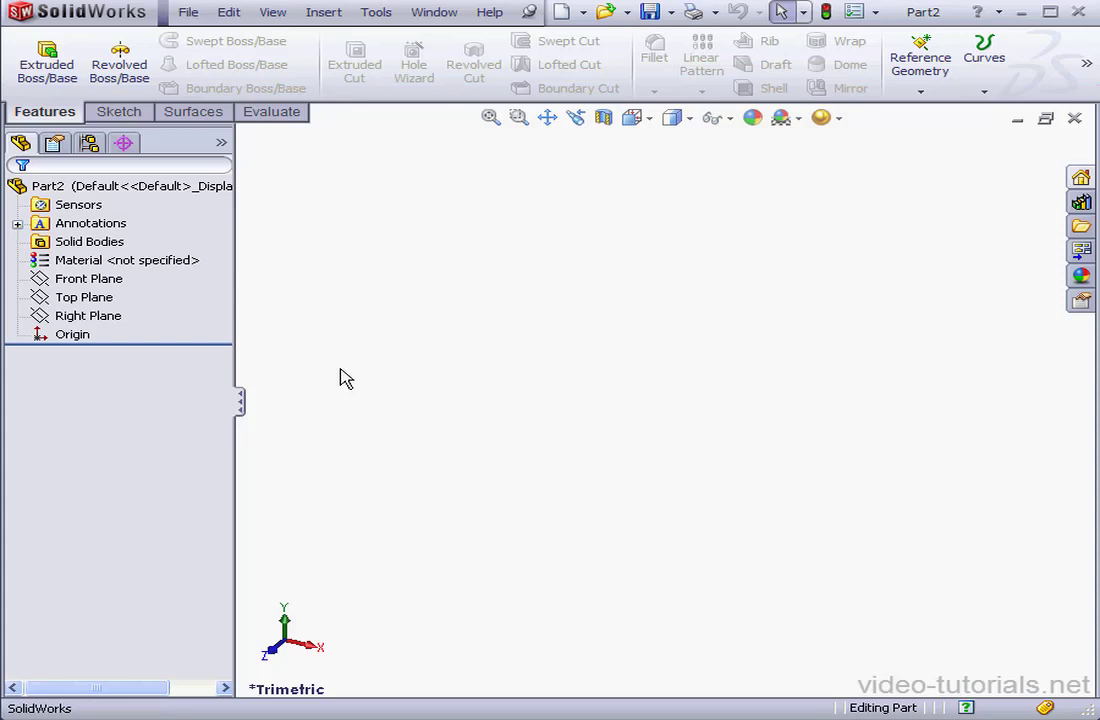
# - Start a sketch on the new part's Top Plane and draw a corner rectangle around the origin
pyautogui.click(97, 300)
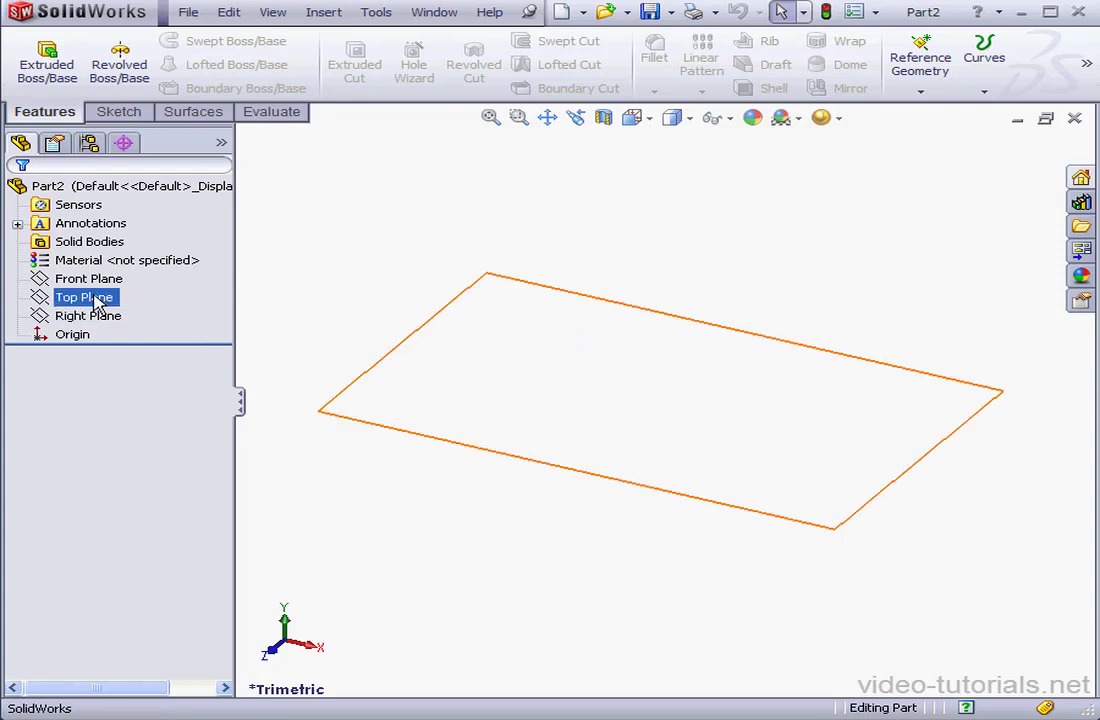
pyautogui.rightClick(97, 300)
pyautogui.click(112, 265)
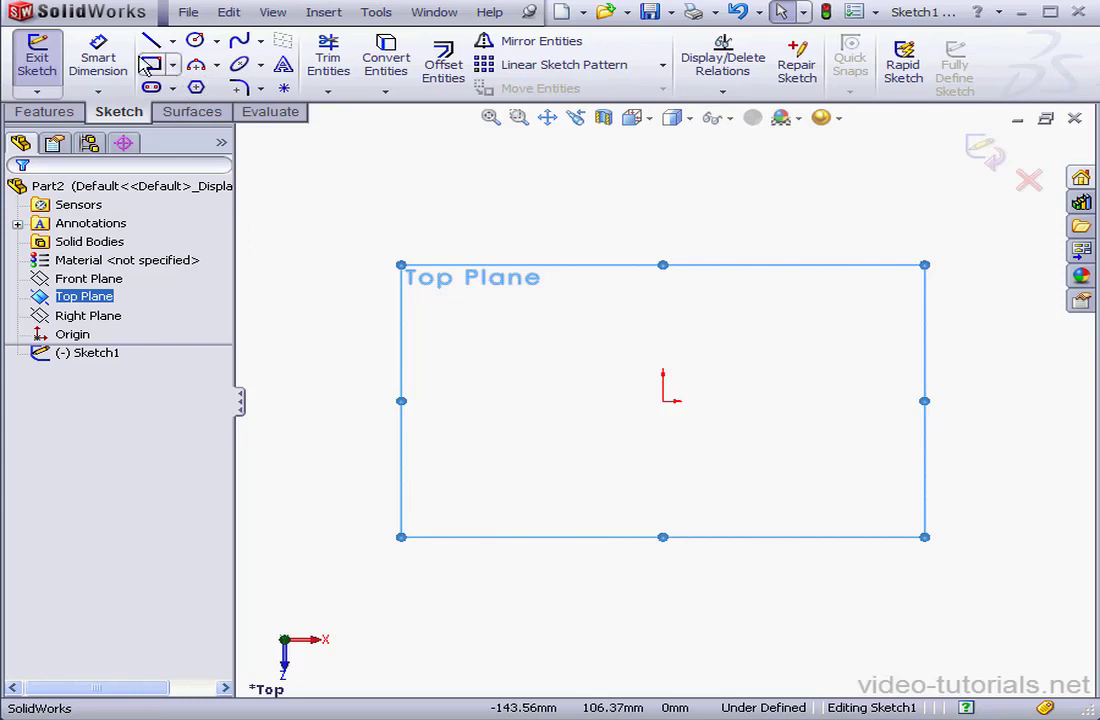
pyautogui.click(150, 66)
pyautogui.click(581, 328)
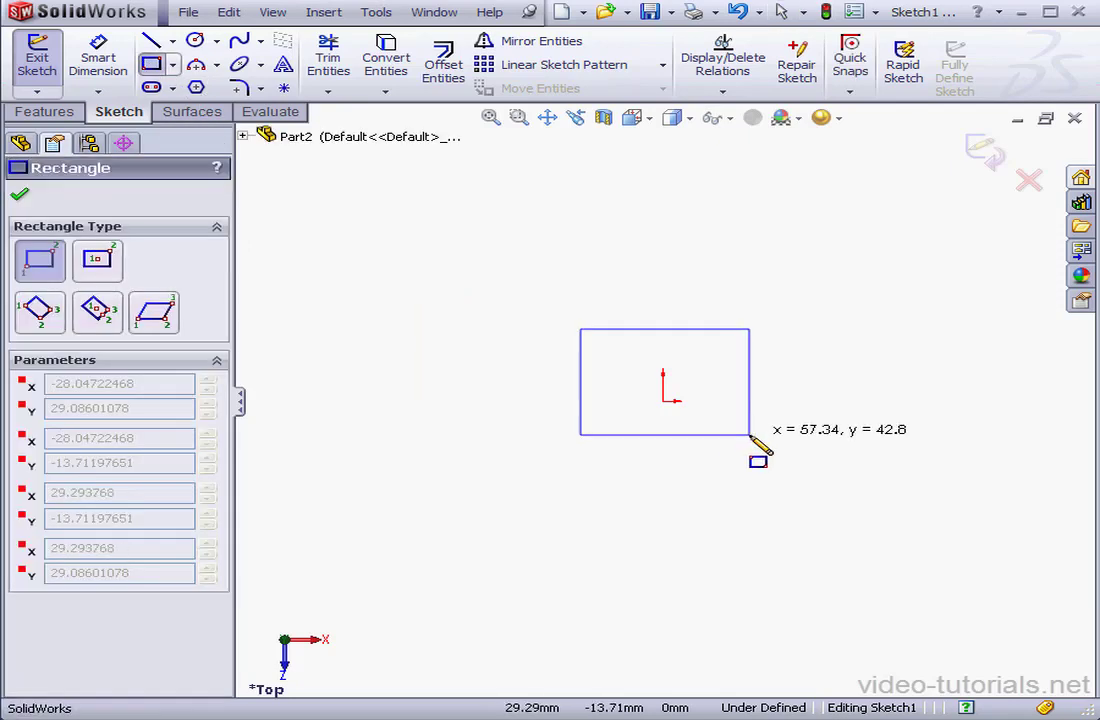
pyautogui.click(750, 434)
# - Draw a diagonal construction centerline between opposite corners of the rectangle
pyautogui.click(172, 87)
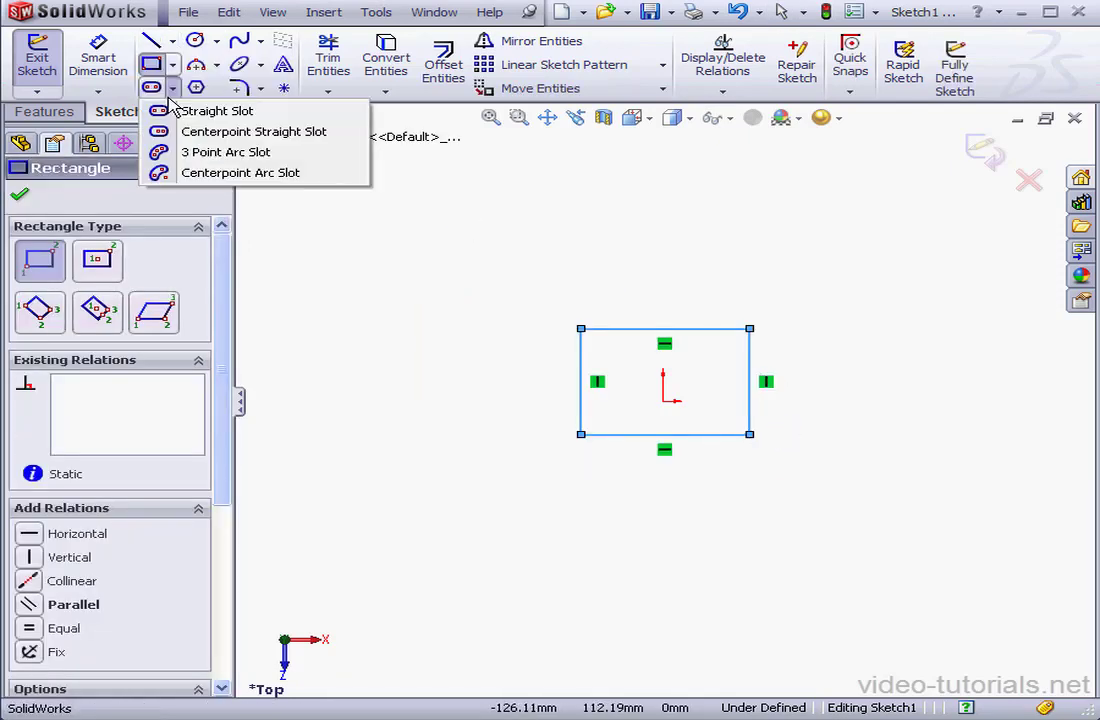
pyautogui.click(170, 64)
pyautogui.click(172, 41)
pyautogui.click(210, 84)
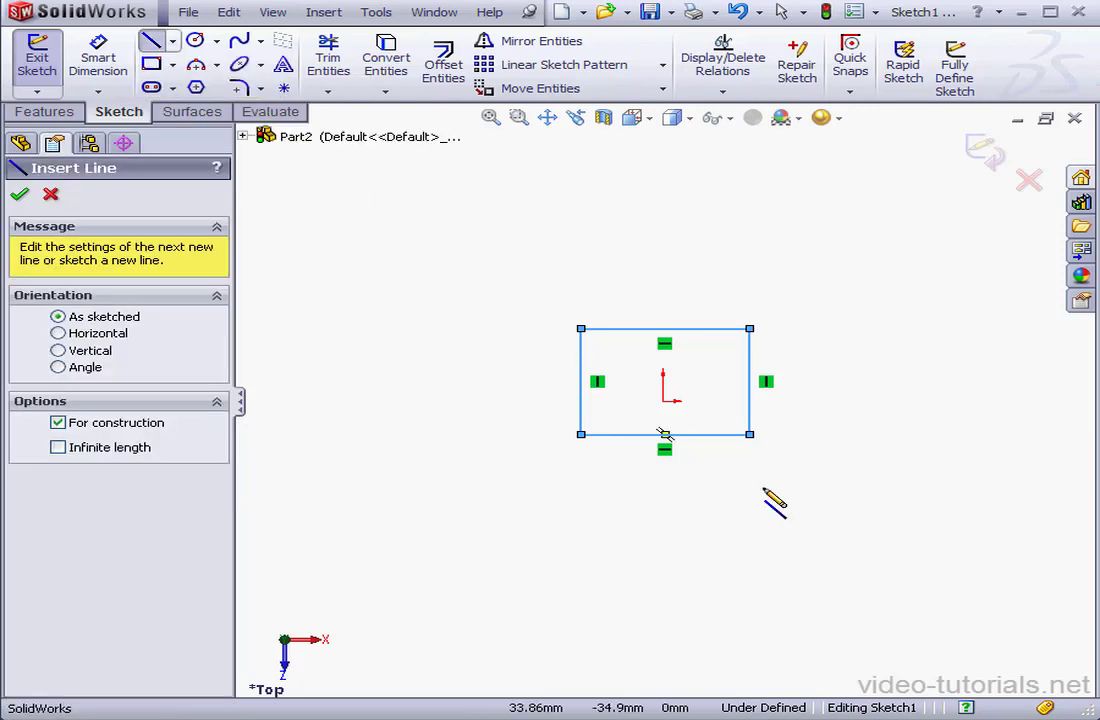
pyautogui.click(581, 434)
pyautogui.click(750, 328)
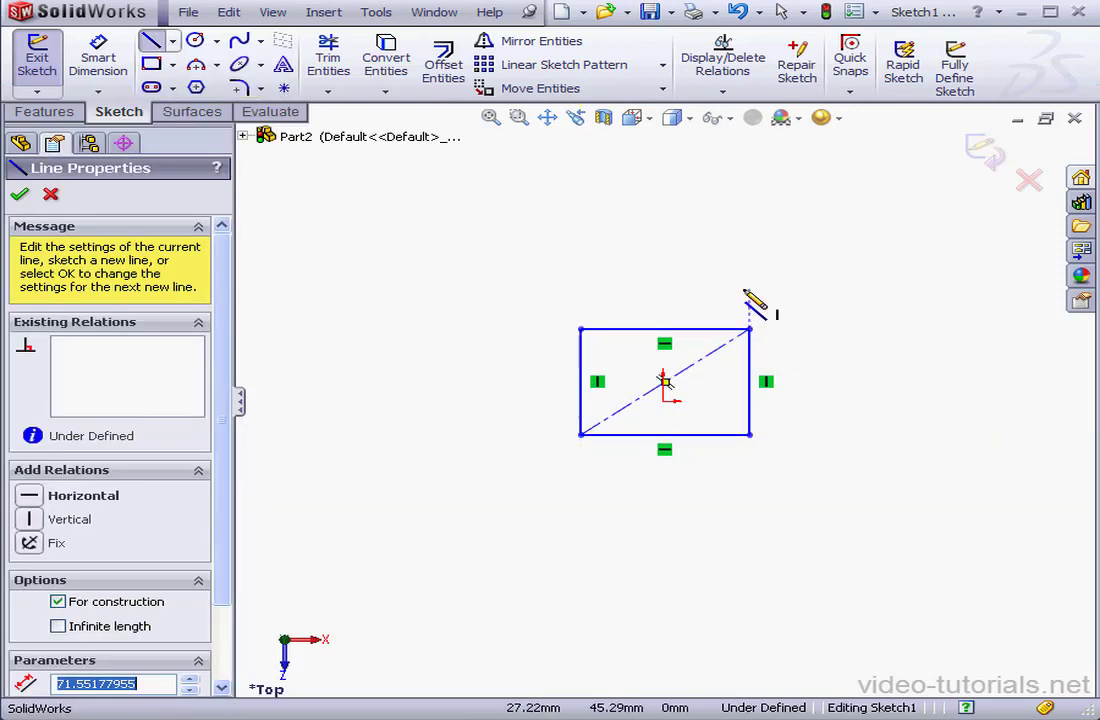
pyautogui.rightClick(748, 292)
pyautogui.click(820, 303)
# - Make two adjacent sides Equal so the rectangle becomes a square
pyautogui.moveTo(786, 402); pyautogui.dragTo(720, 460)
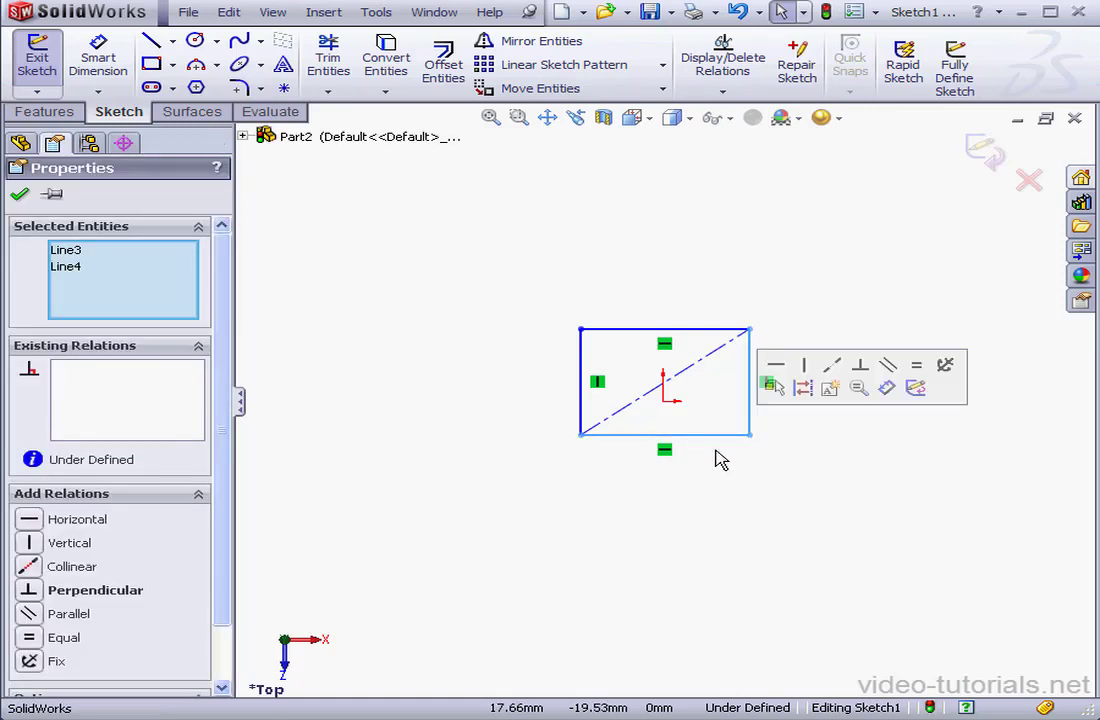
pyautogui.click(60, 638)
pyautogui.click(19, 194)
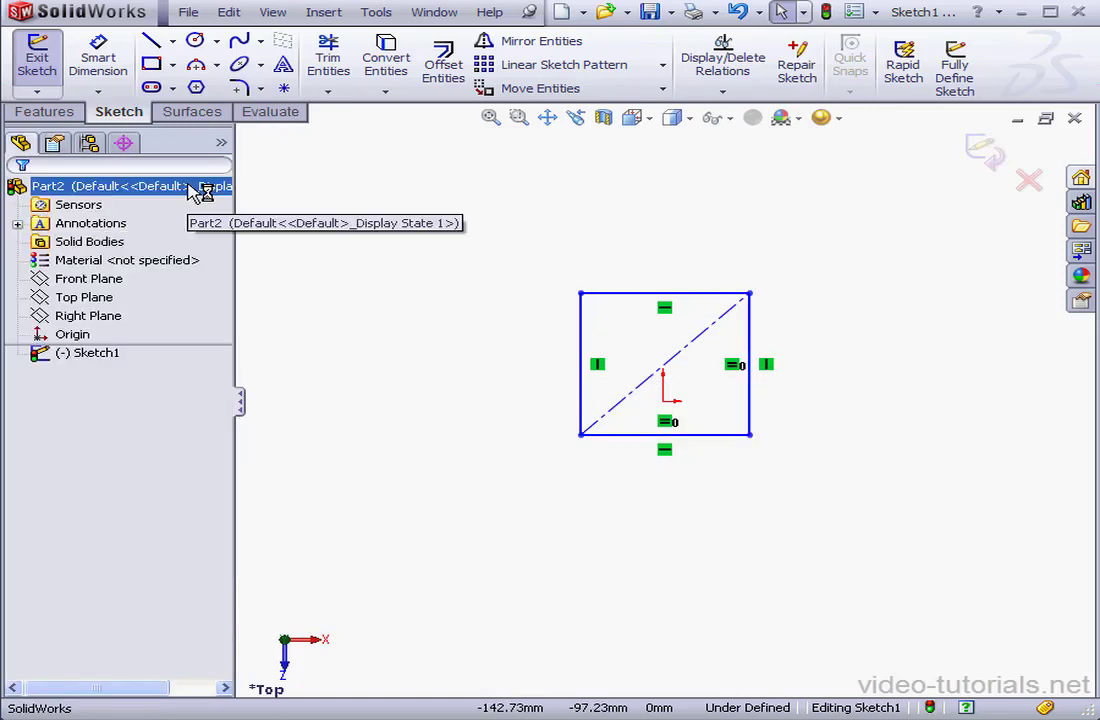
# - Dimension the square's width to 20 mm
pyautogui.click(97, 62)
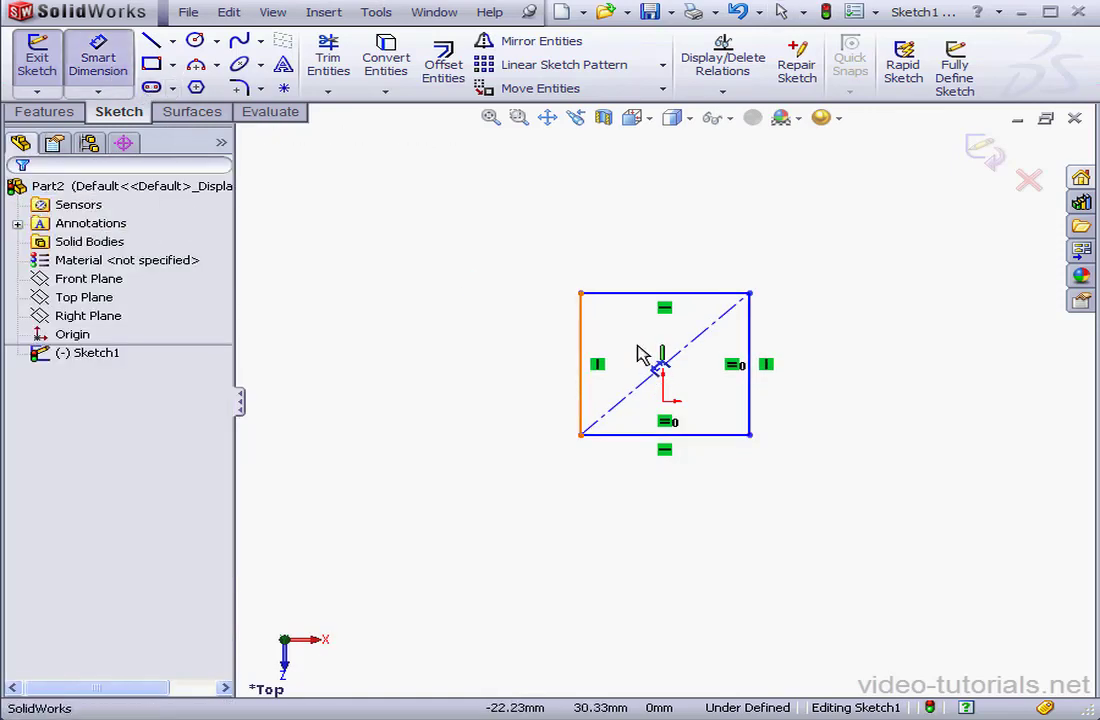
pyautogui.click(678, 436)
pyautogui.click(693, 500)
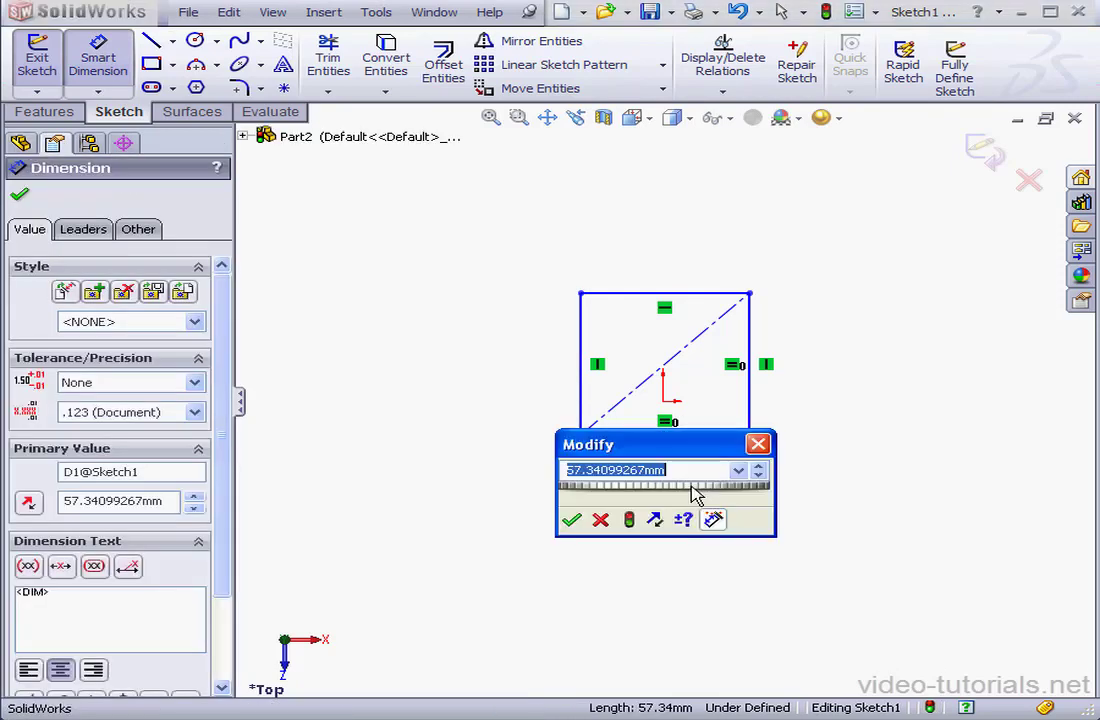
pyautogui.write('2')
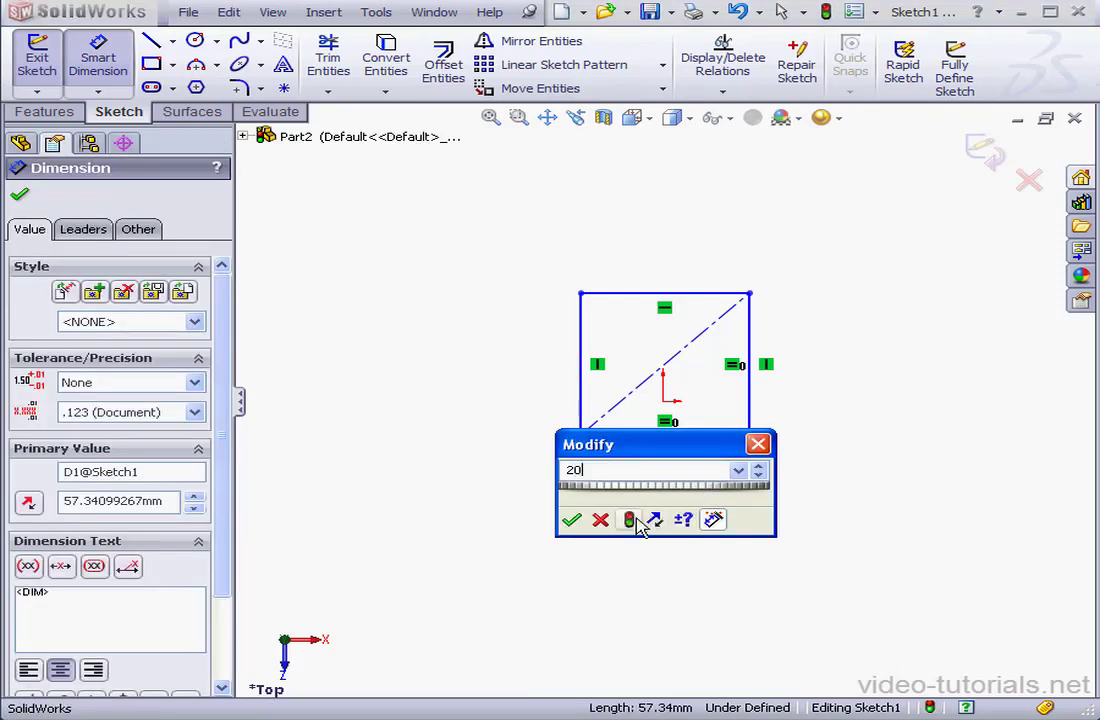
pyautogui.write('0')
pyautogui.click(572, 520)
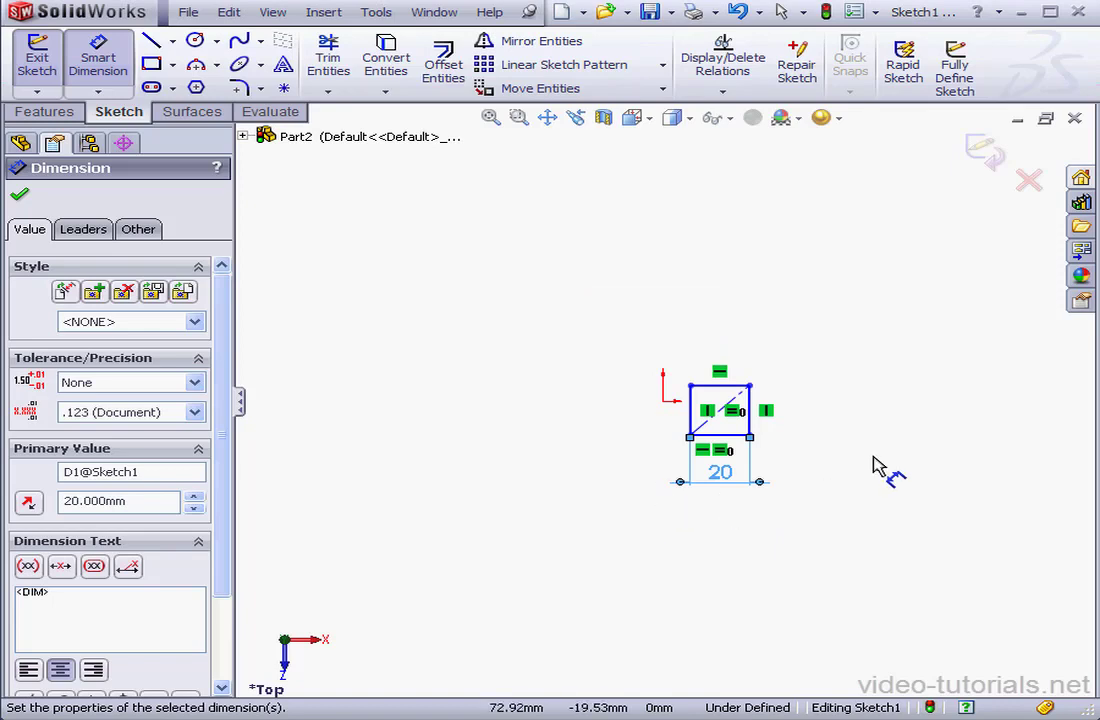
pyautogui.rightClick(888, 468)
pyautogui.click(885, 414)
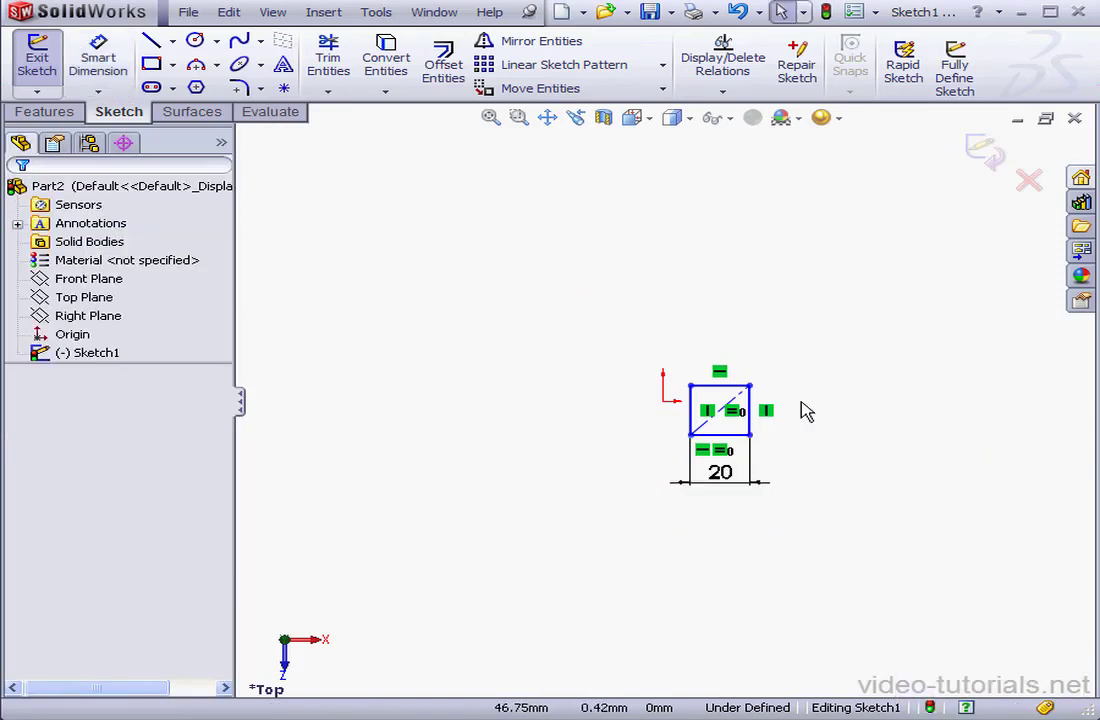
# - Centre the diagonal's midpoint on the origin with a Midpoint relation
pyautogui.click(738, 405)
pyautogui.keyDown('ctrl'); pyautogui.click(666, 401); pyautogui.keyUp('ctrl')
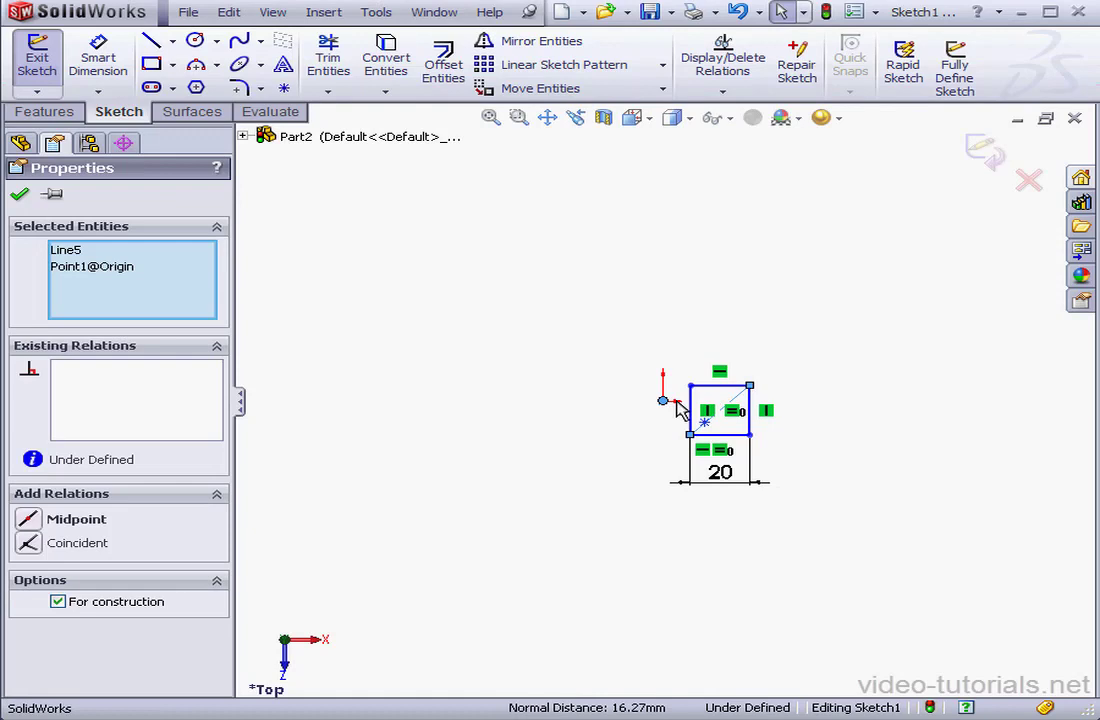
pyautogui.click(47, 517)
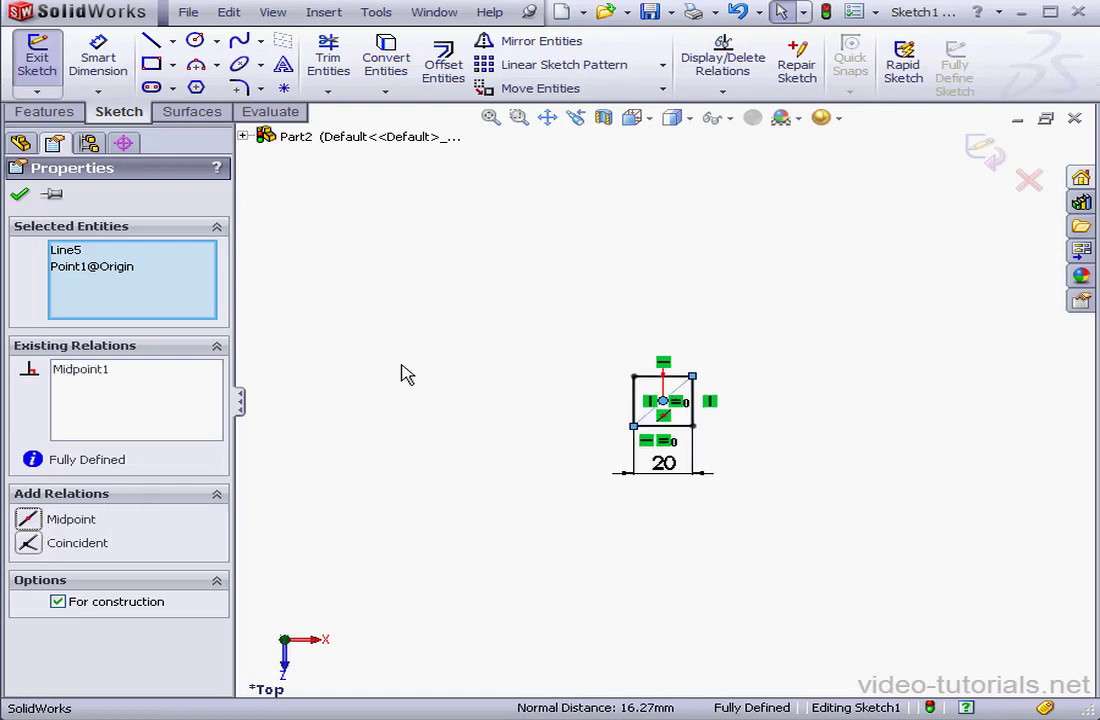
# - Exit the sketch and extrude the square 20 mm into a cube
pyautogui.click(1000, 161)
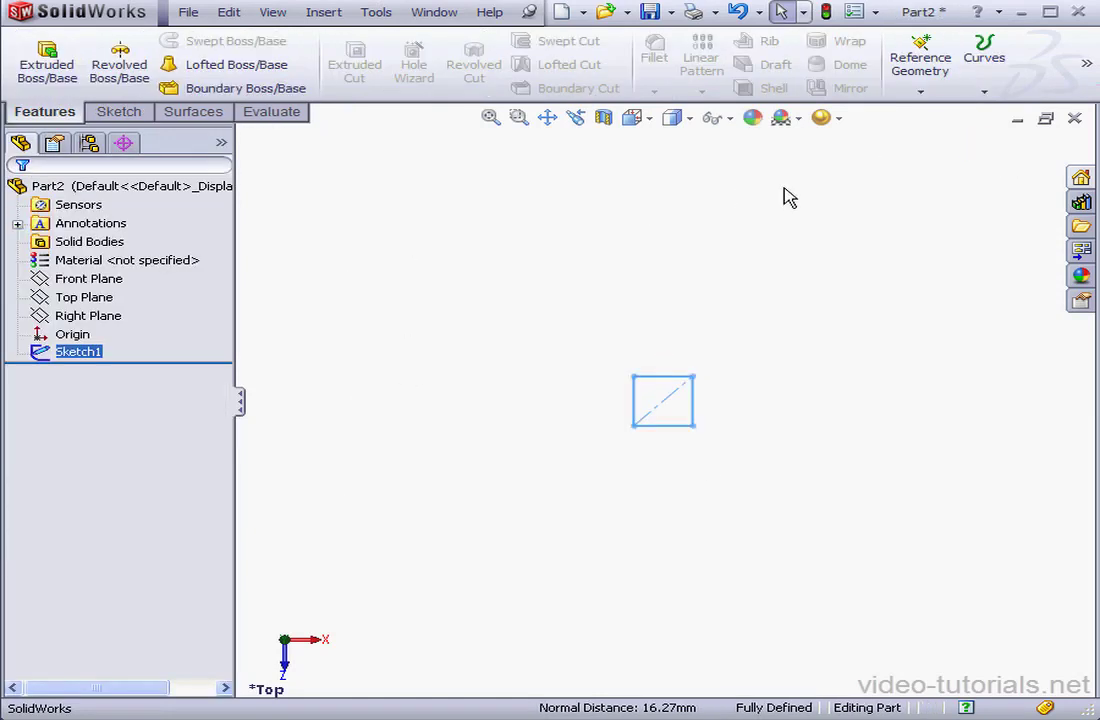
pyautogui.click(47, 62)
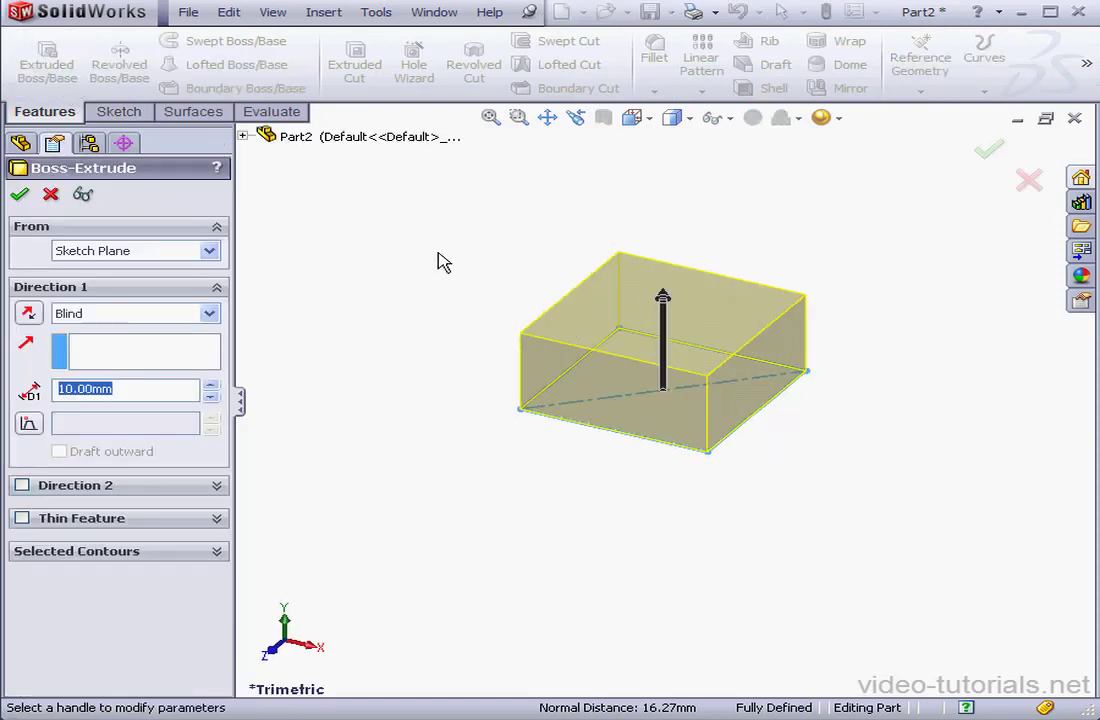
pyautogui.click(212, 385)
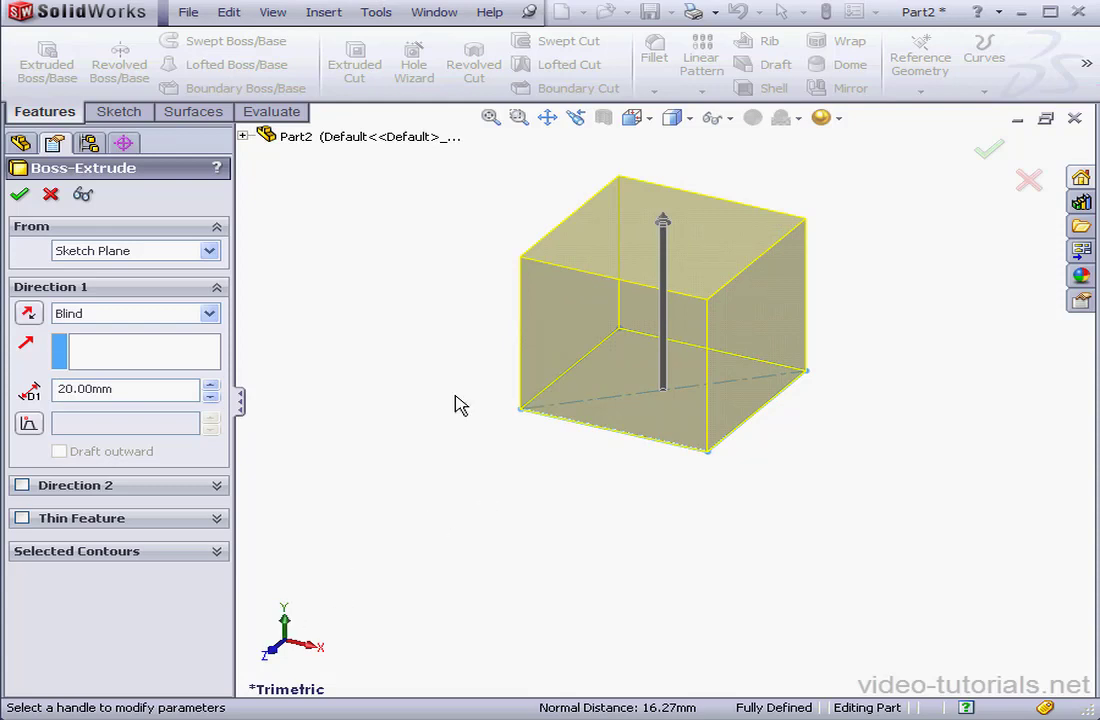
pyautogui.click(988, 150)
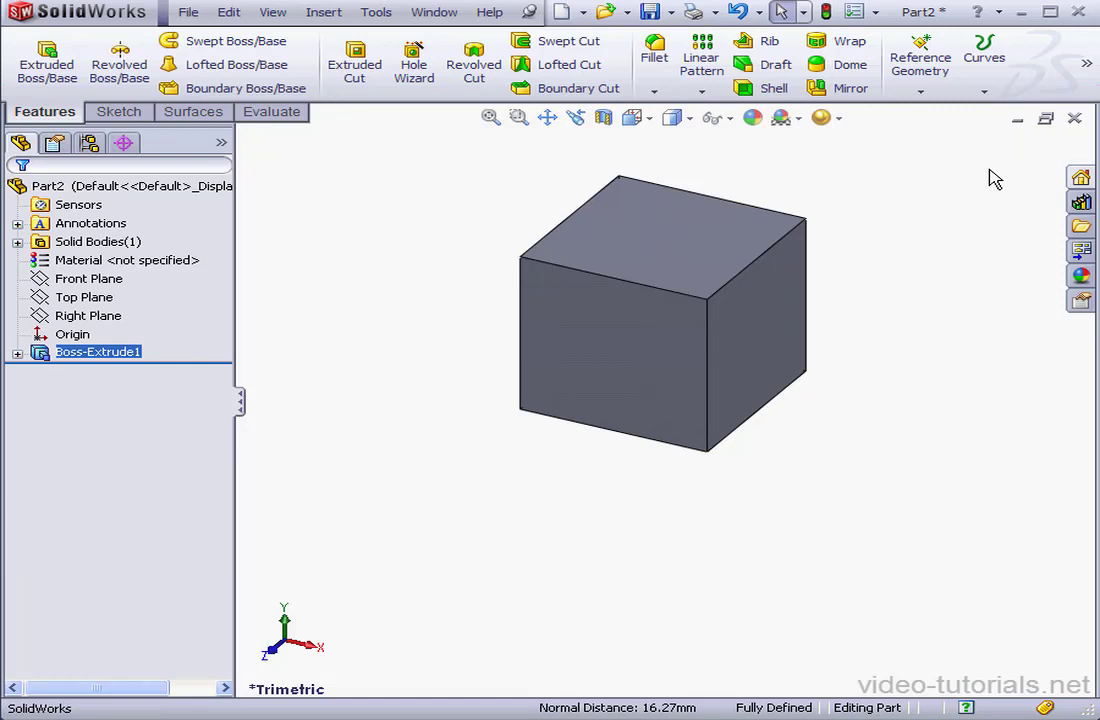
# - Save the cube part as B
pyautogui.click(650, 12)
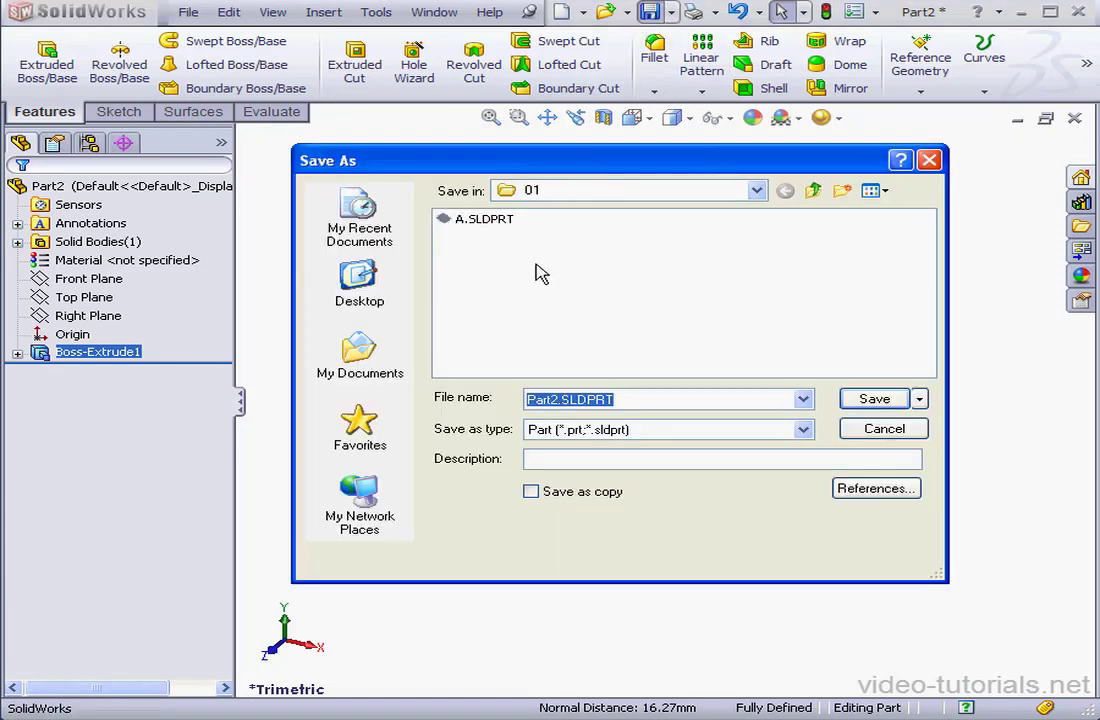
pyautogui.write('B')
pyautogui.click(872, 399)
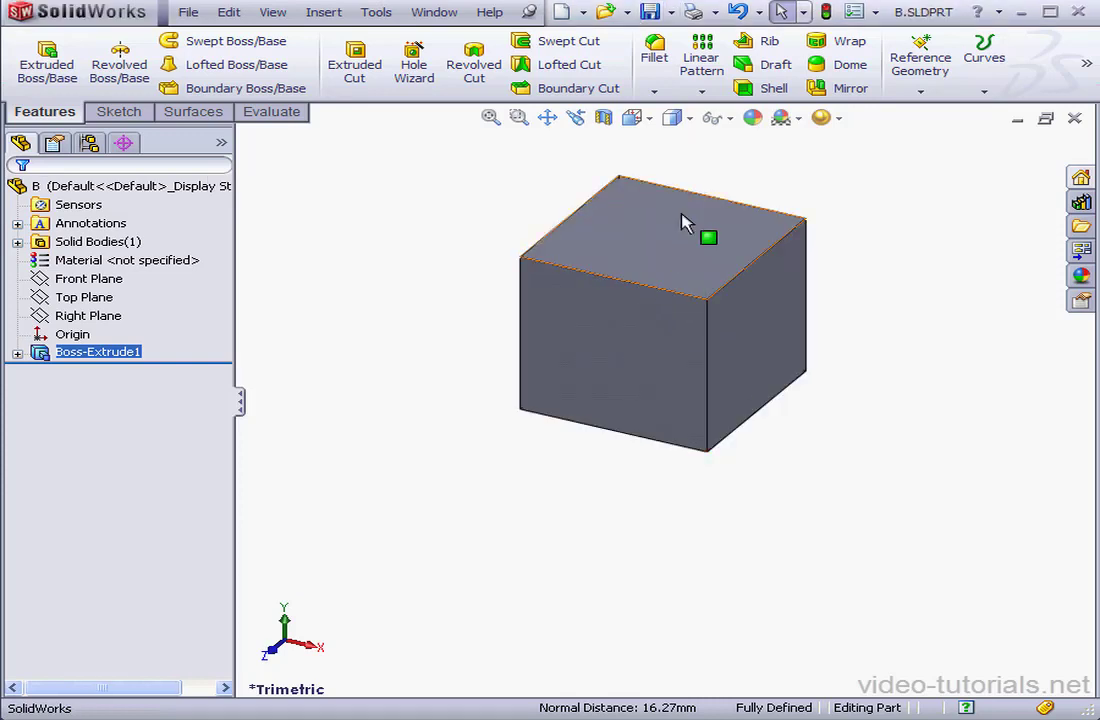
# - Create a new assembly and place part A at the assembly origin
pyautogui.click(583, 12)
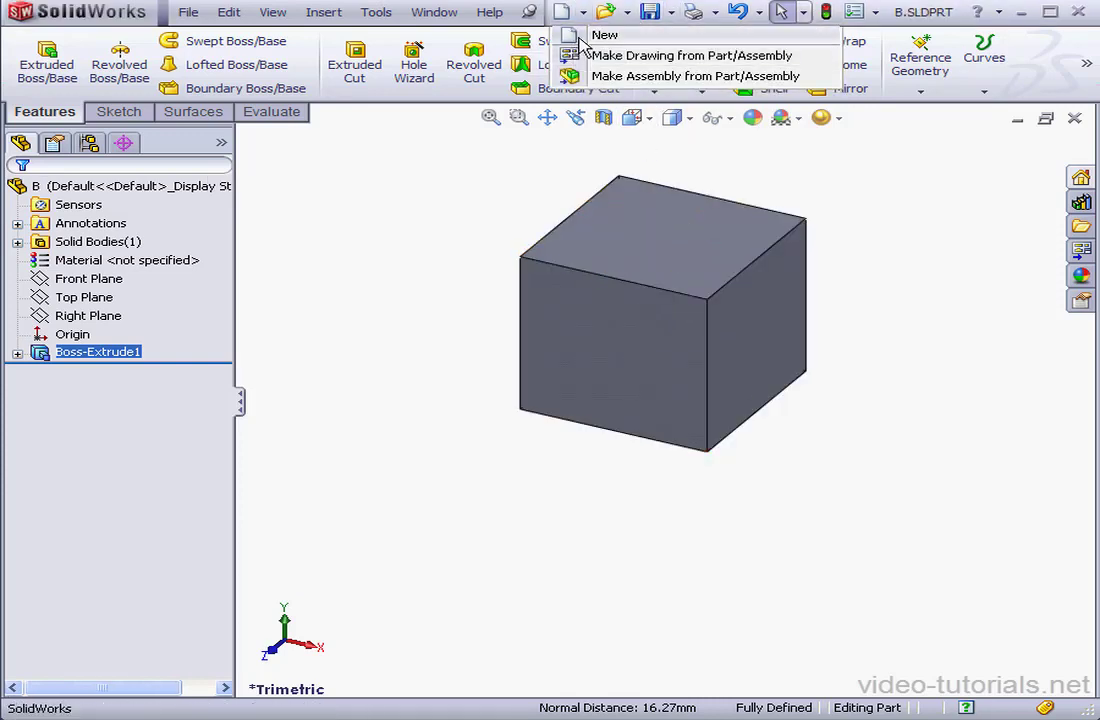
pyautogui.click(583, 38)
pyautogui.click(258, 360)
pyautogui.click(615, 545)
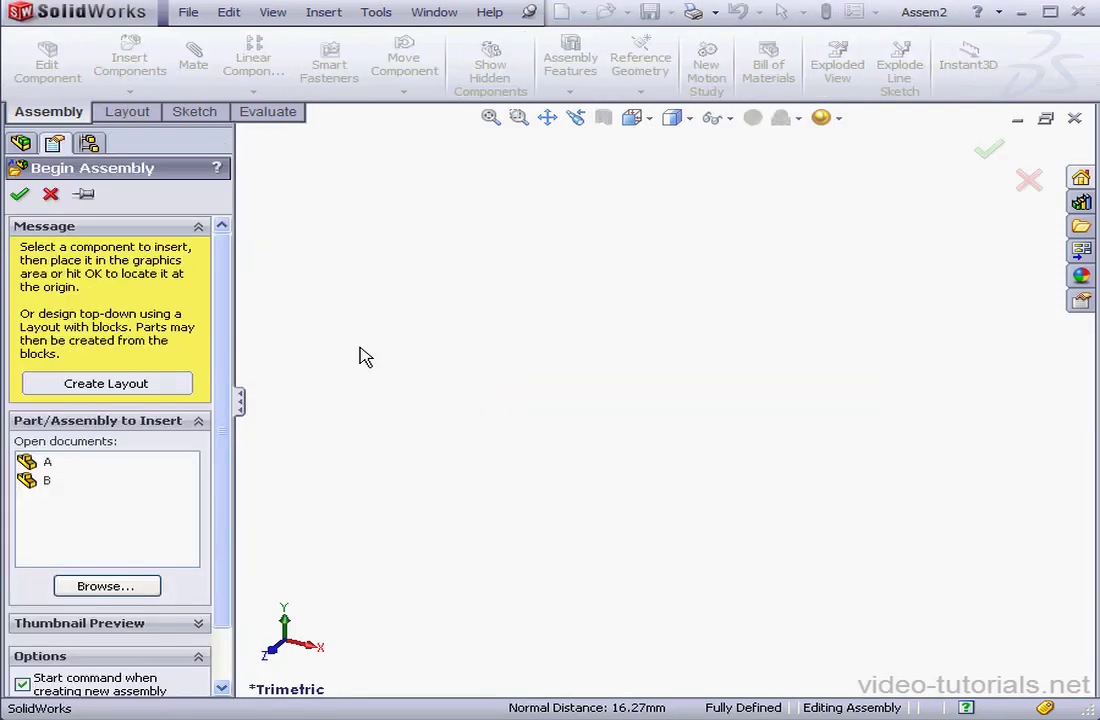
pyautogui.click(45, 464)
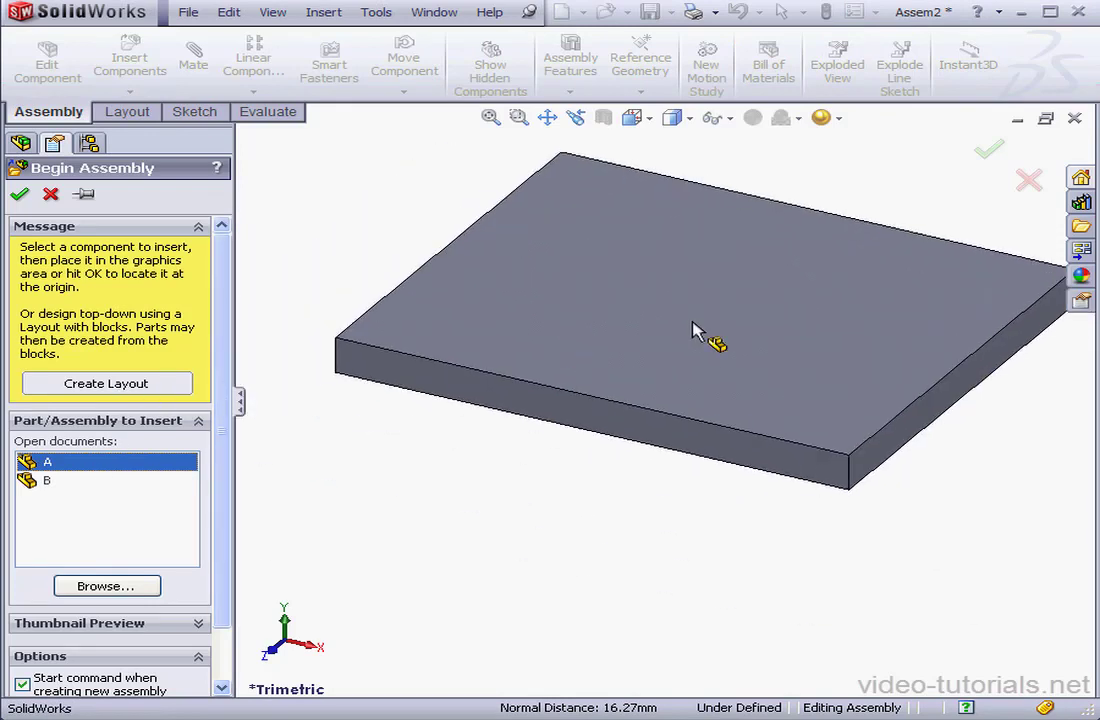
pyautogui.click(19, 196)
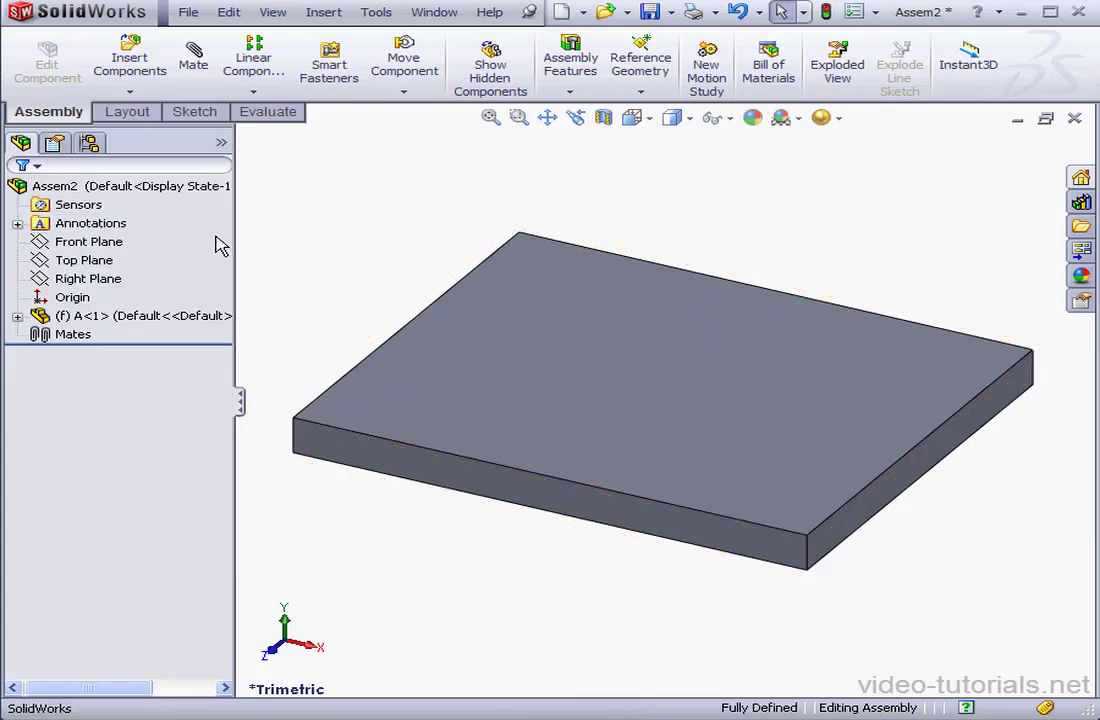
# - Select the assembly origin and part A's origin in the expanded A<1> tree
pyautogui.click(72, 297)
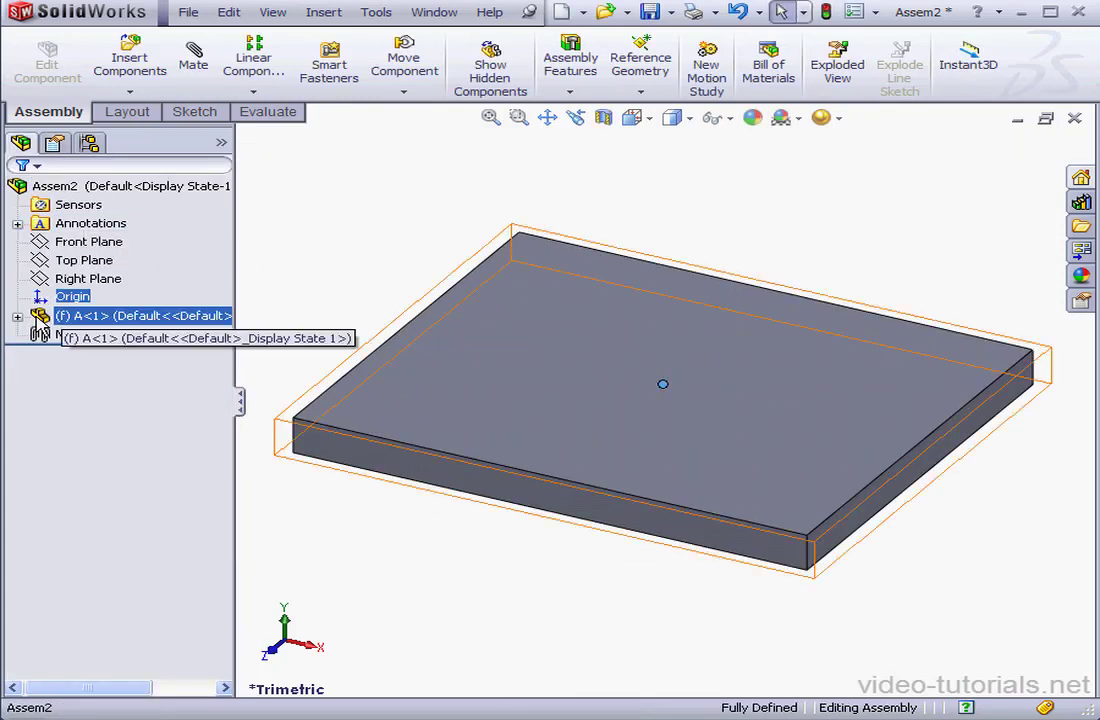
pyautogui.click(17, 316)
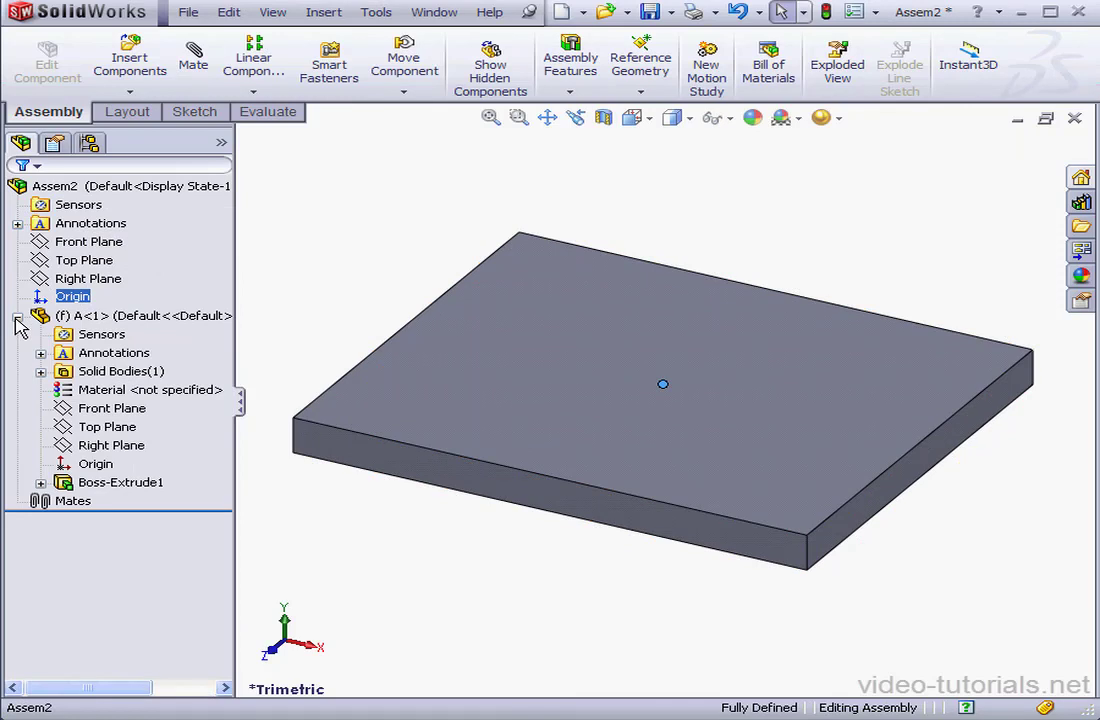
pyautogui.keyDown('ctrl'); pyautogui.click(100, 466); pyautogui.keyUp('ctrl')
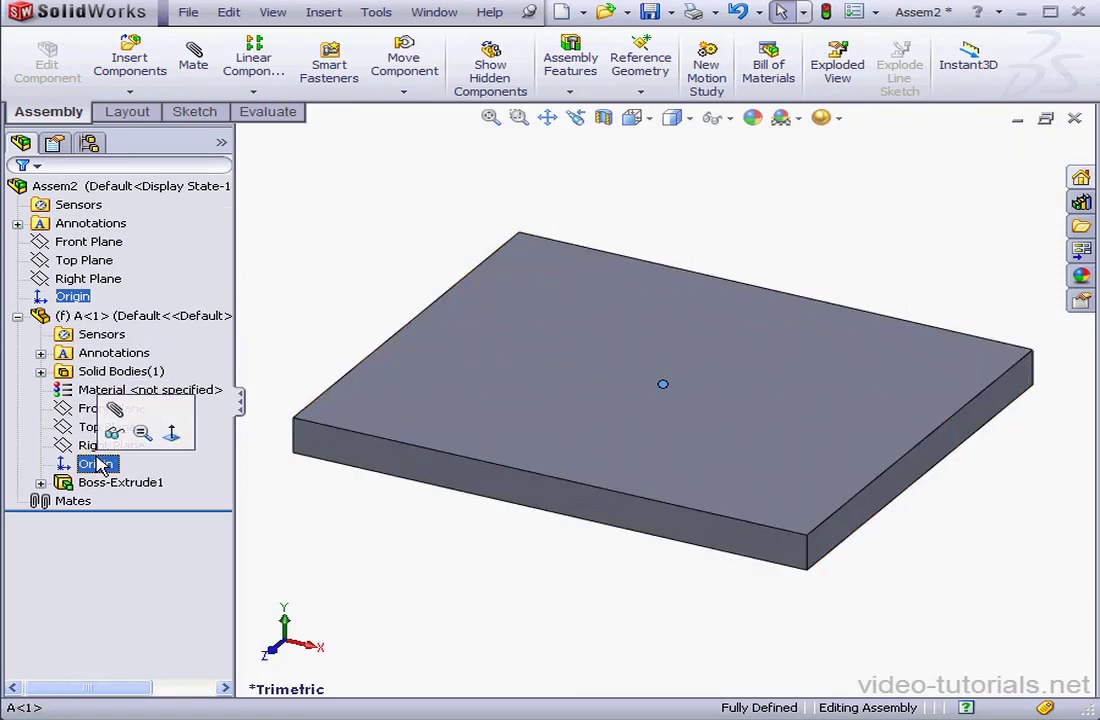
pyautogui.keyDown('ctrl'); pyautogui.click(92, 447); pyautogui.keyUp('ctrl')
pyautogui.keyDown('ctrl'); pyautogui.click(90, 446); pyautogui.keyUp('ctrl')
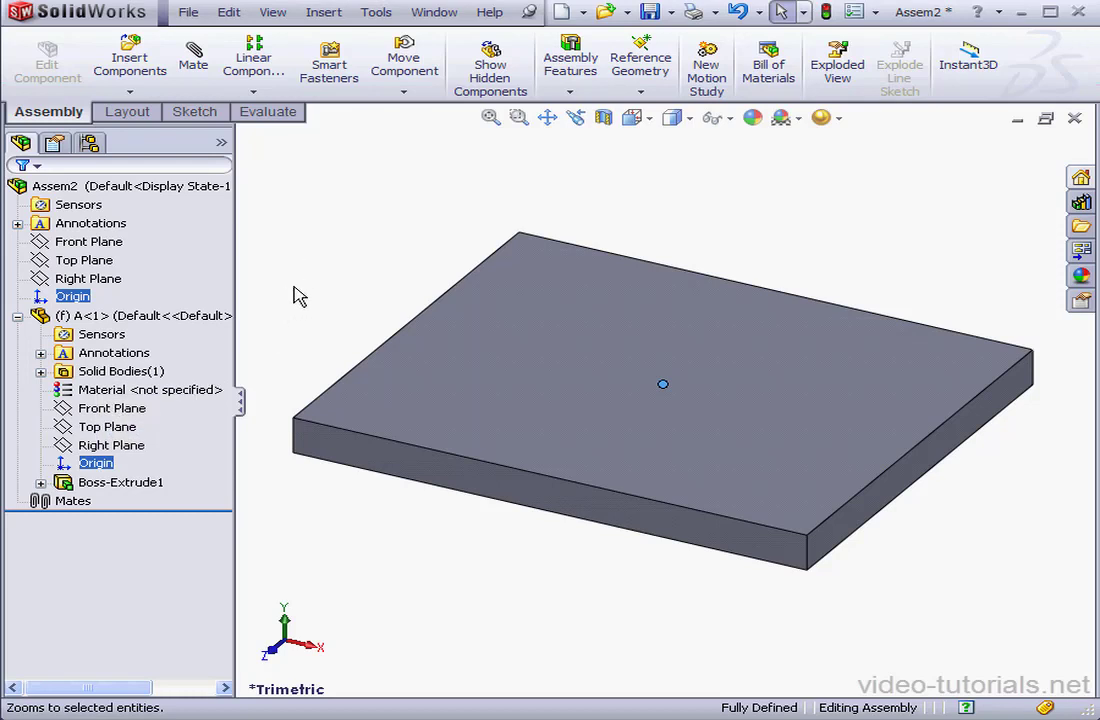
pyautogui.click(130, 66)
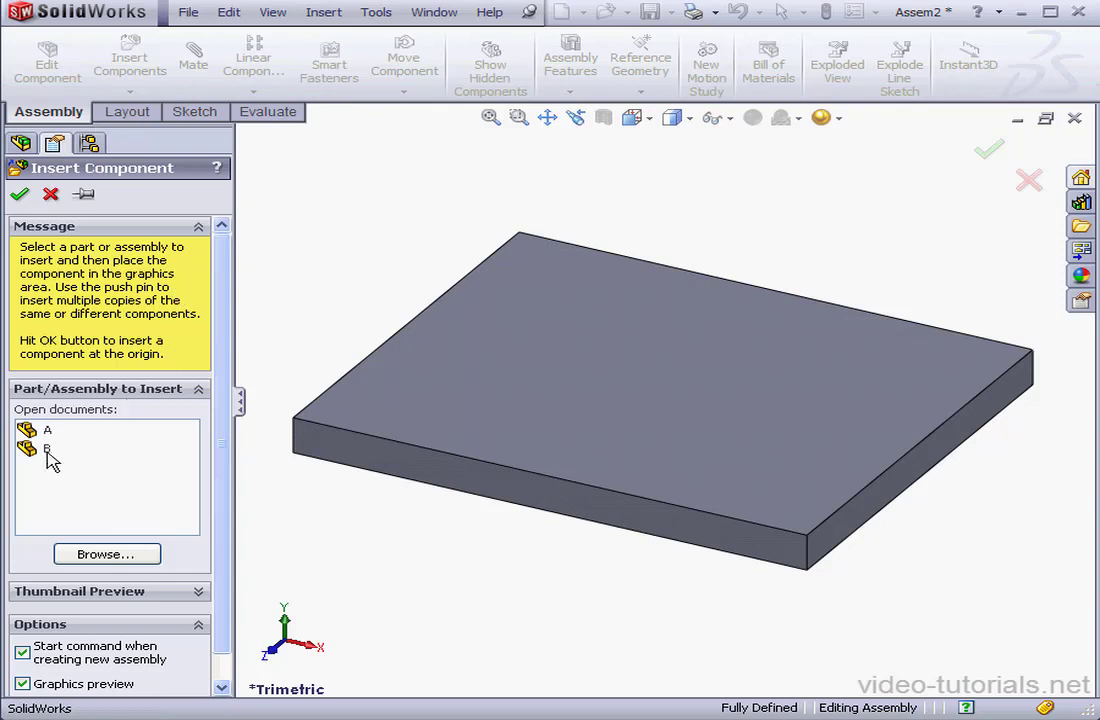
pyautogui.click(46, 451)
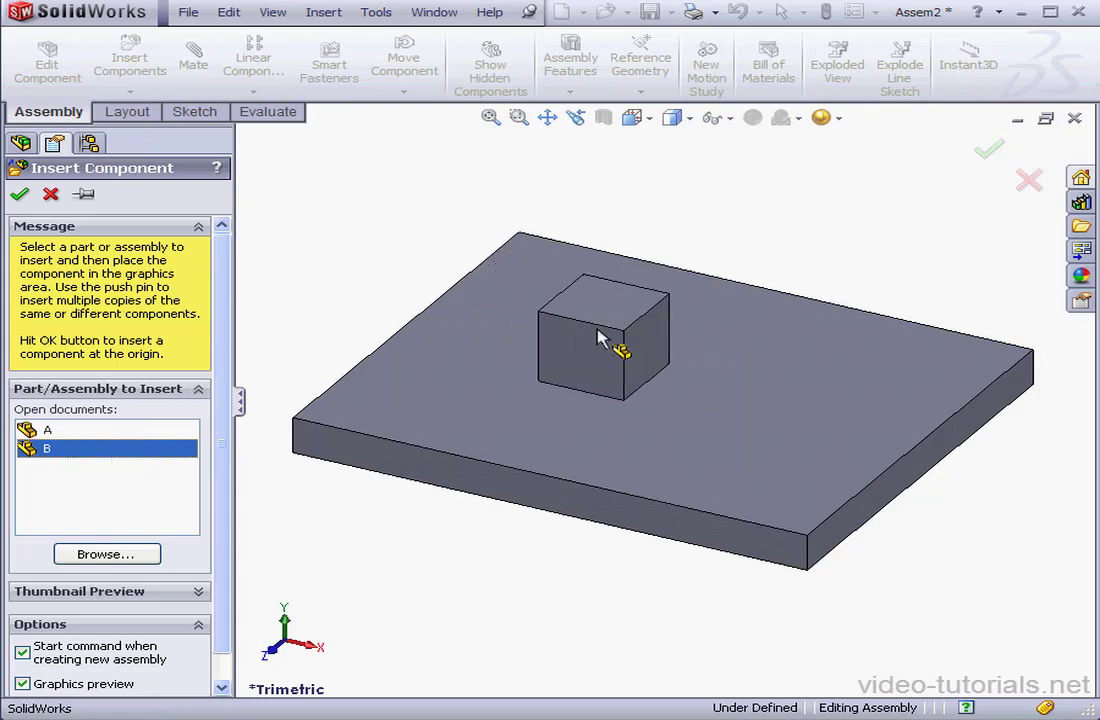
pyautogui.click(20, 196)
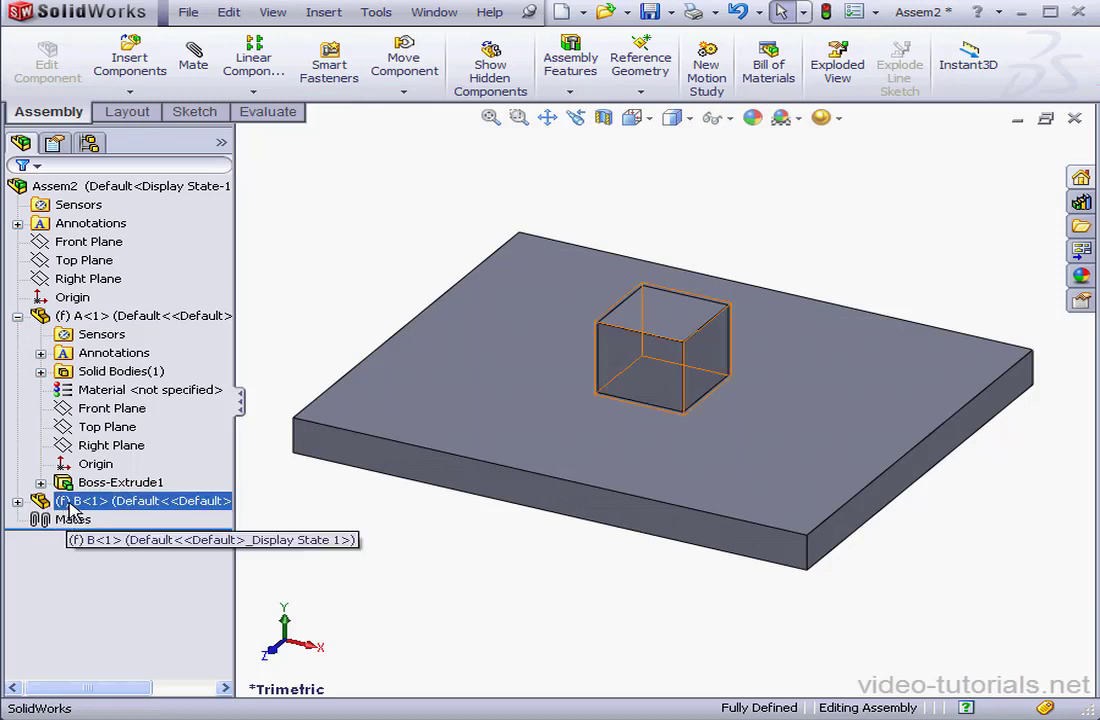
pyautogui.rightClick(70, 510)
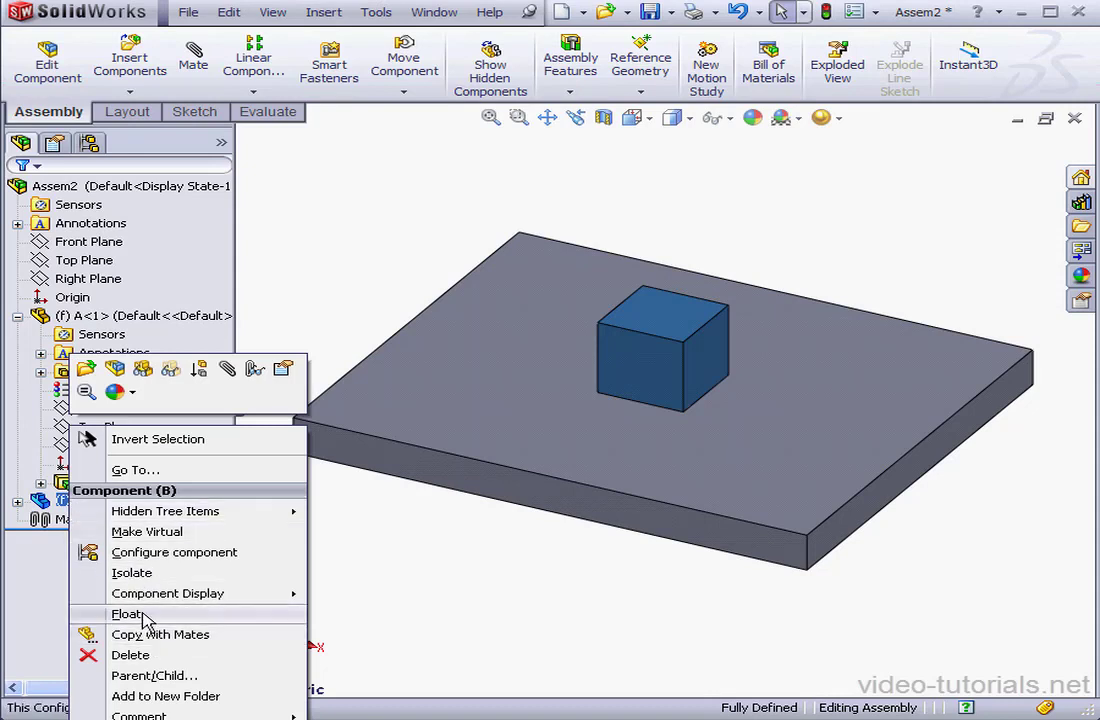
pyautogui.click(357, 571)
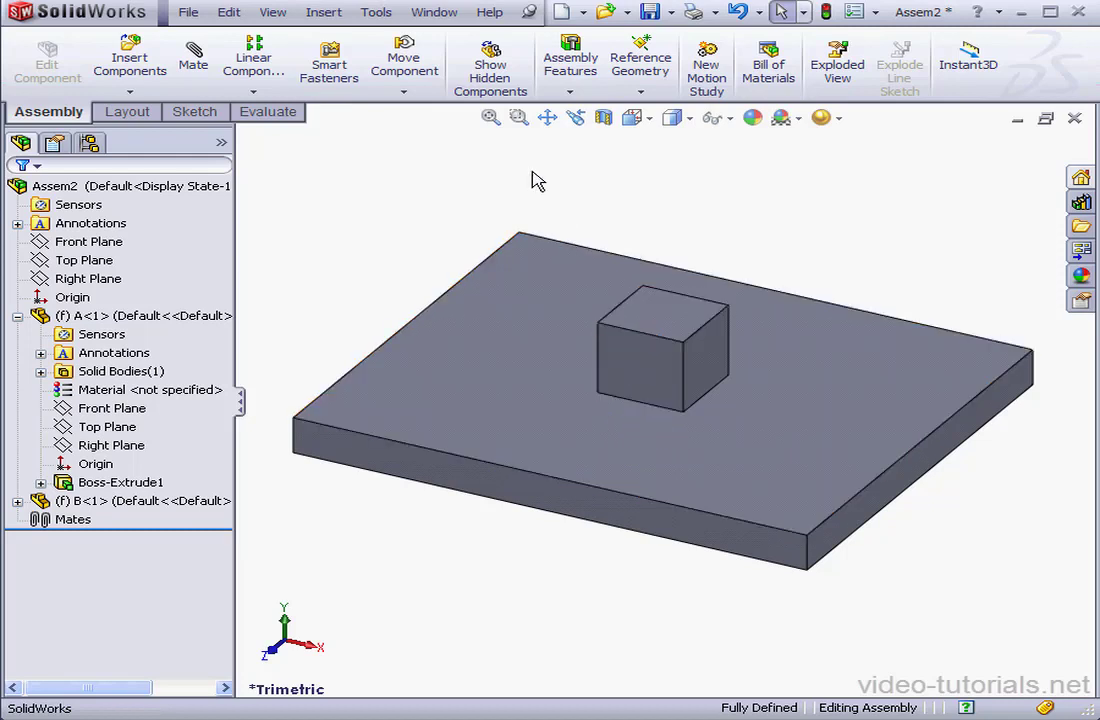
# - Switch to part B, edit its Sketch1, and view it Normal To
pyautogui.click(440, 14)
pyautogui.click(468, 214)
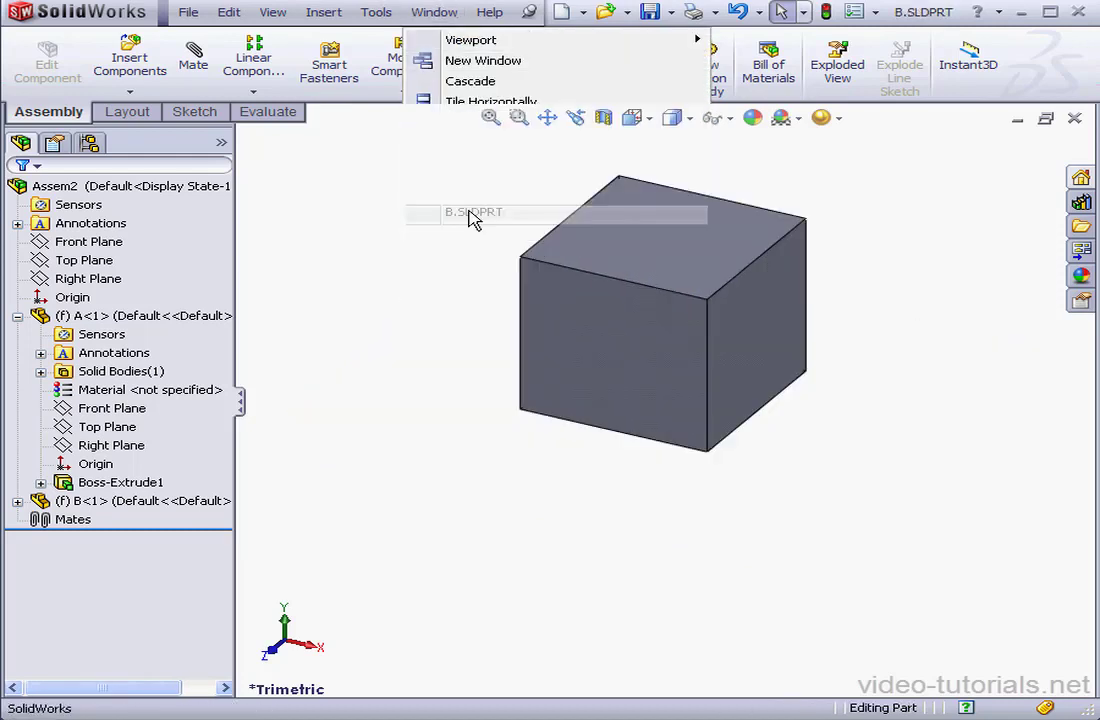
pyautogui.click(17, 352)
pyautogui.click(88, 372)
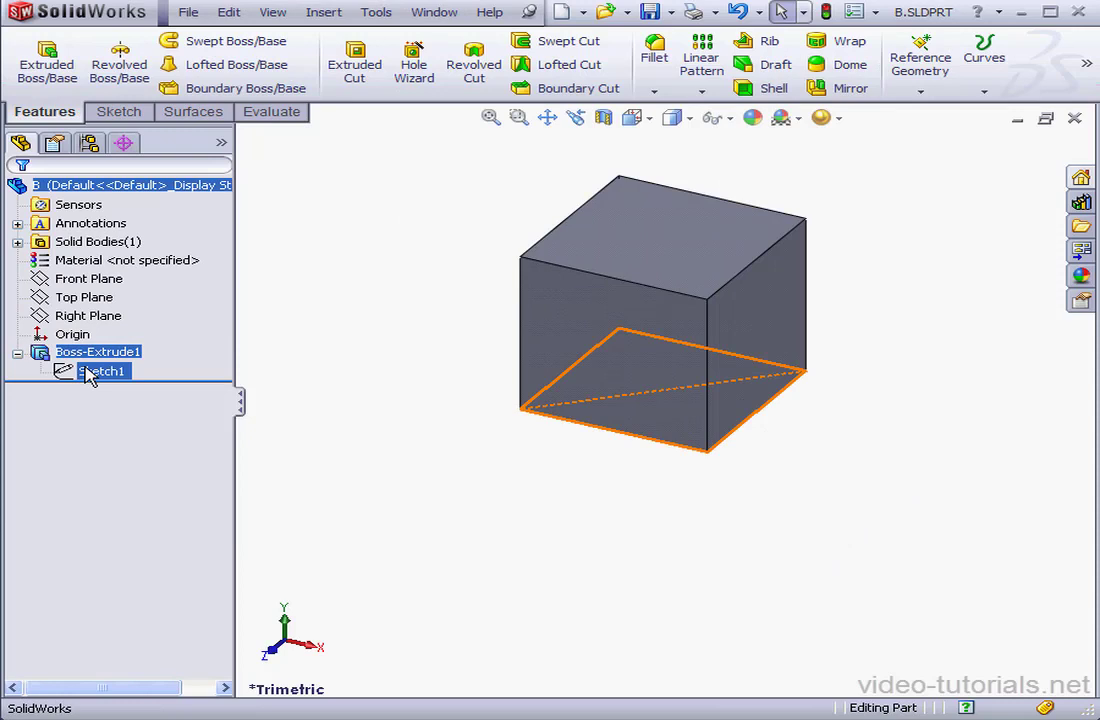
pyautogui.rightClick(88, 372)
pyautogui.click(104, 311)
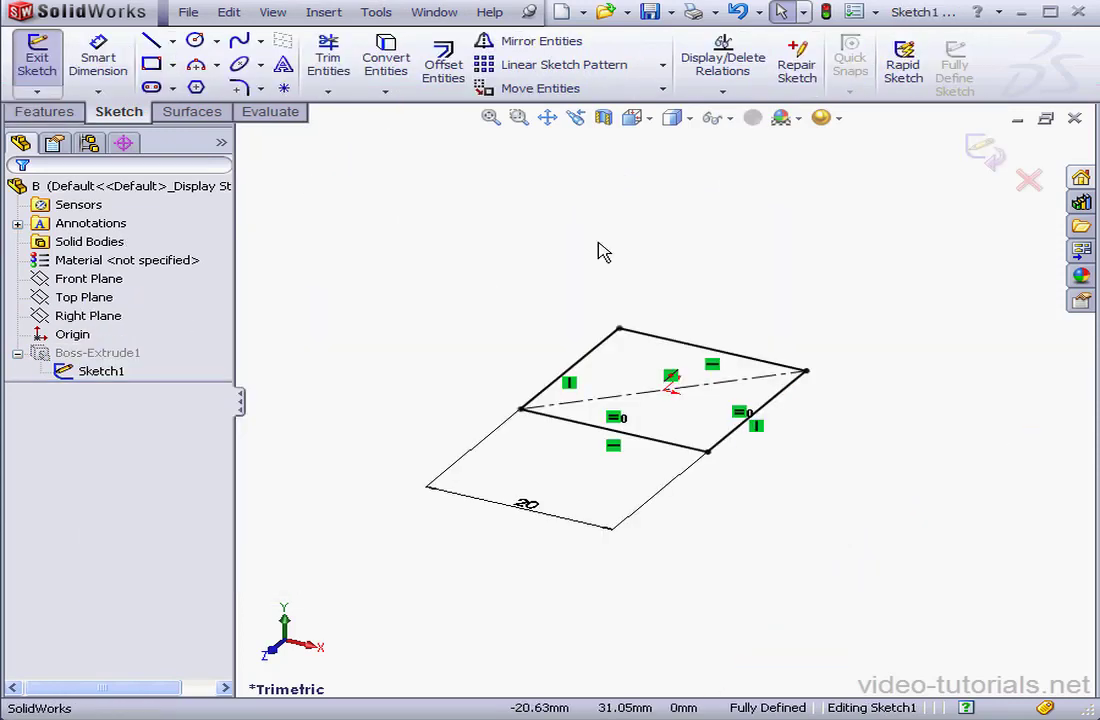
pyautogui.click(636, 117)
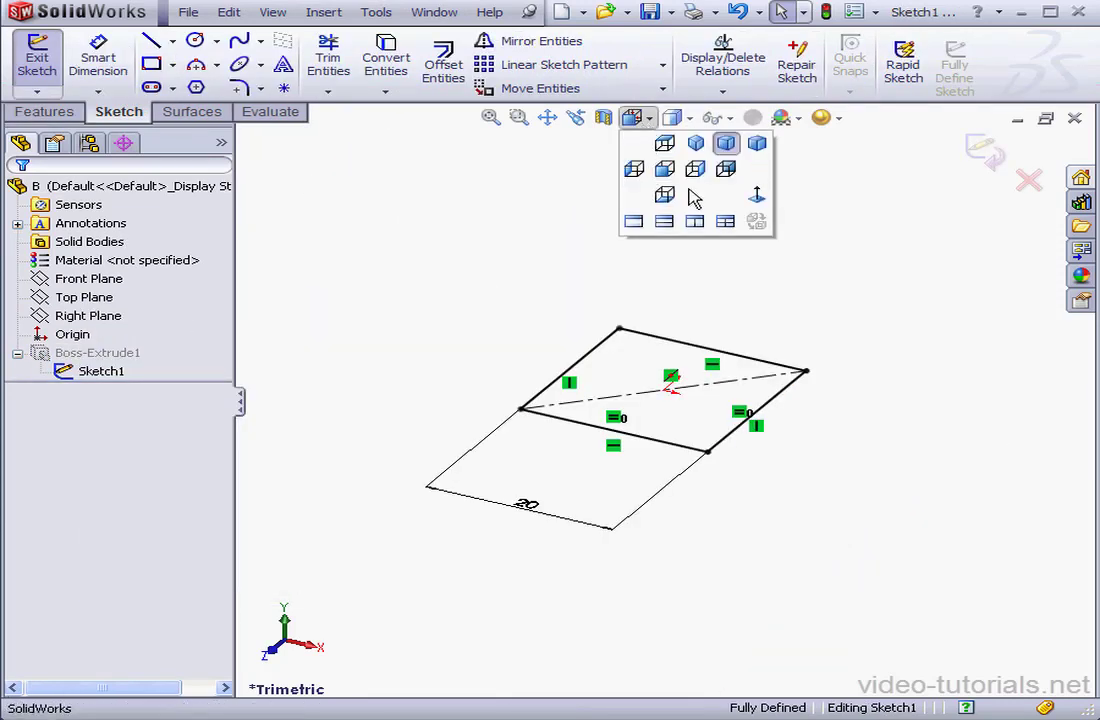
pyautogui.click(757, 196)
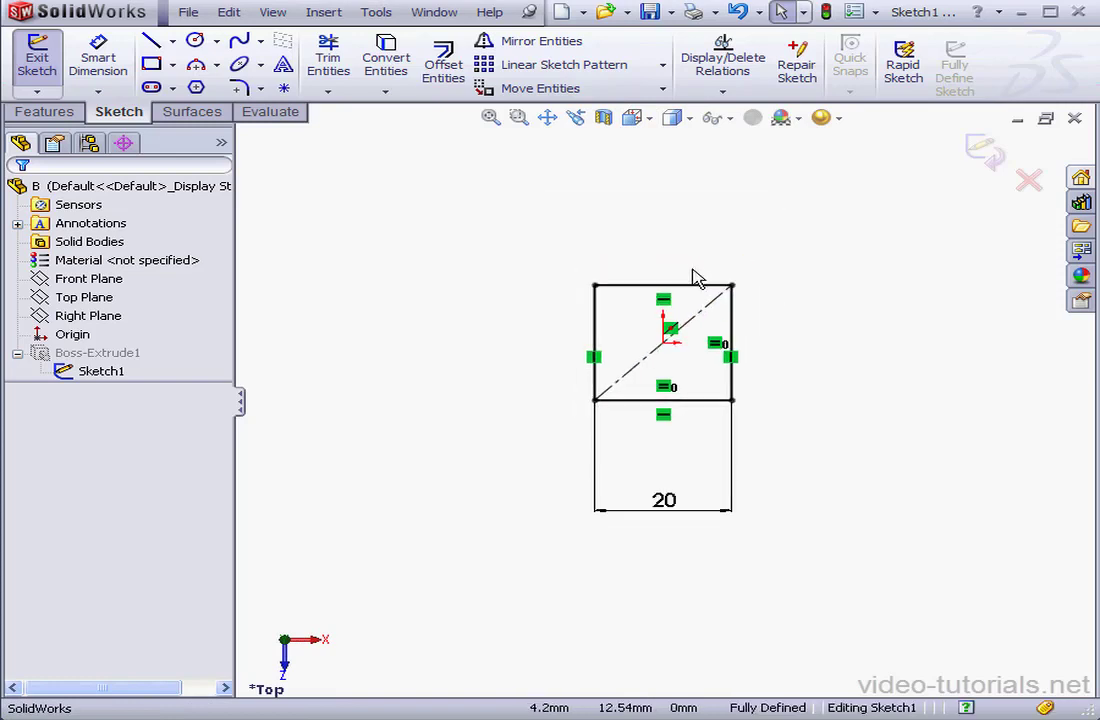
# - Delete the square's origin relation and drag the square up and left
pyautogui.press('z')
pyautogui.click(668, 356)
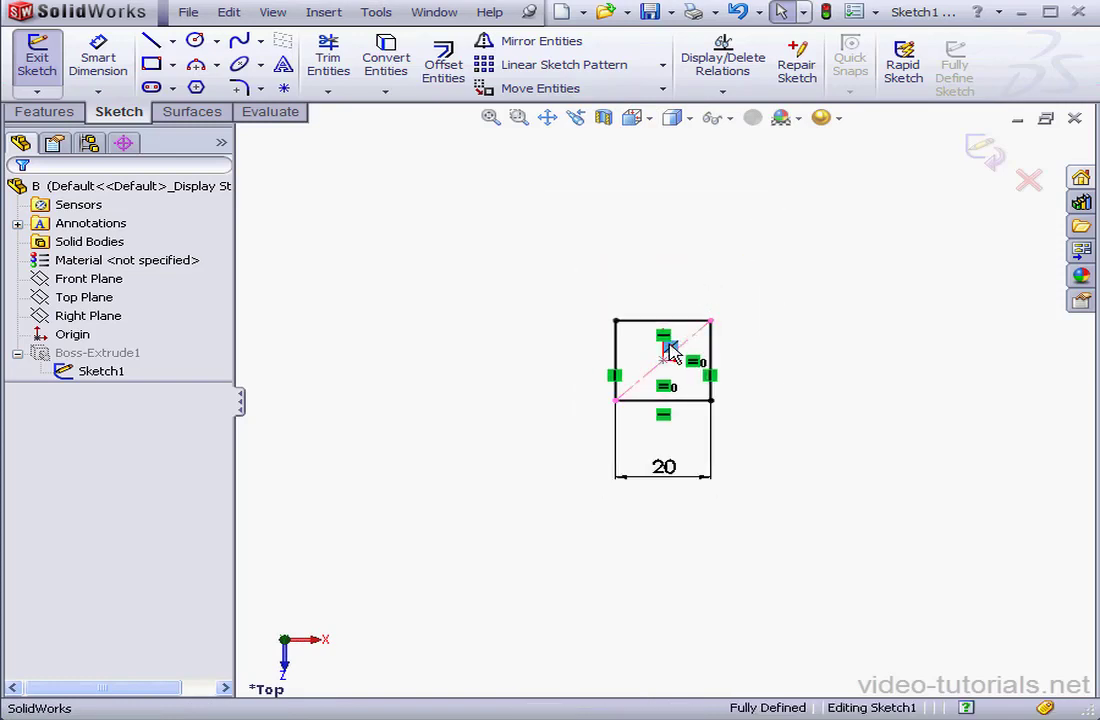
pyautogui.press('Delete')
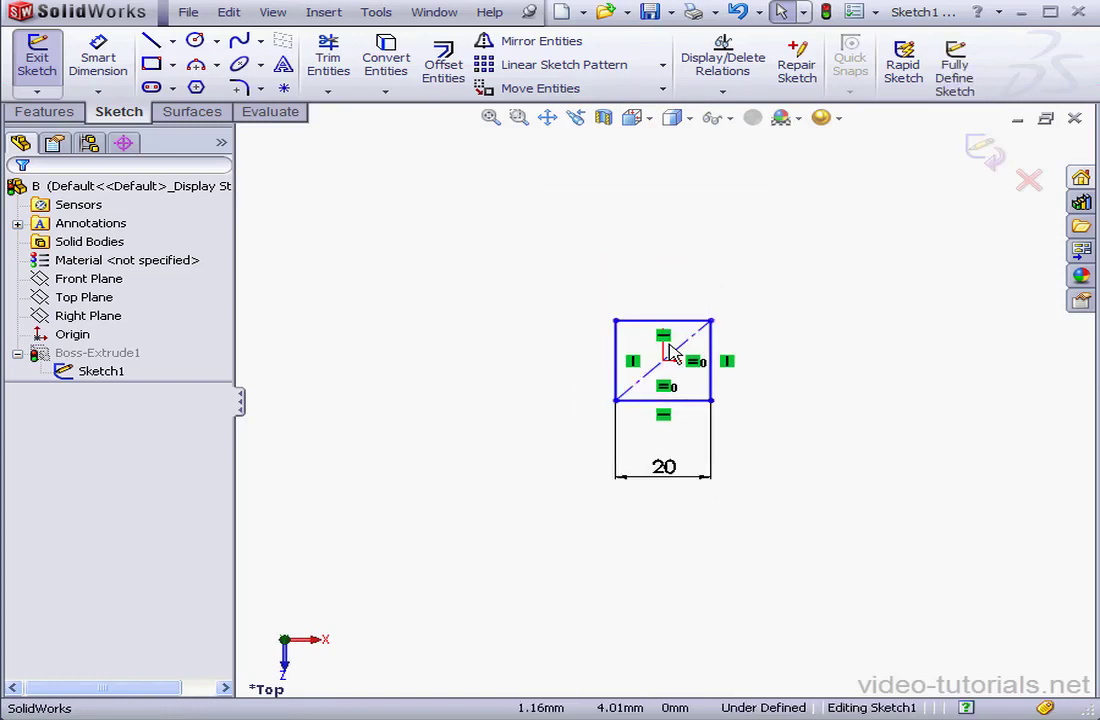
pyautogui.moveTo(650, 372); pyautogui.dragTo(543, 290)
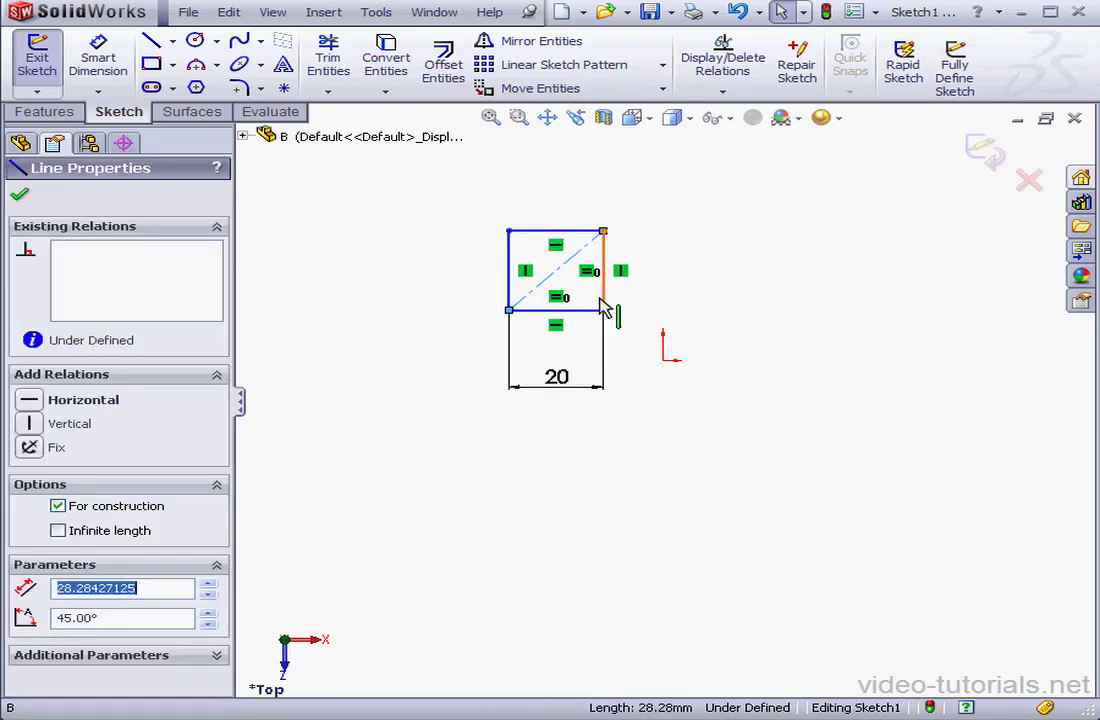
# - Dimension the square's corner 60 mm horizontally from the origin
pyautogui.click(98, 62)
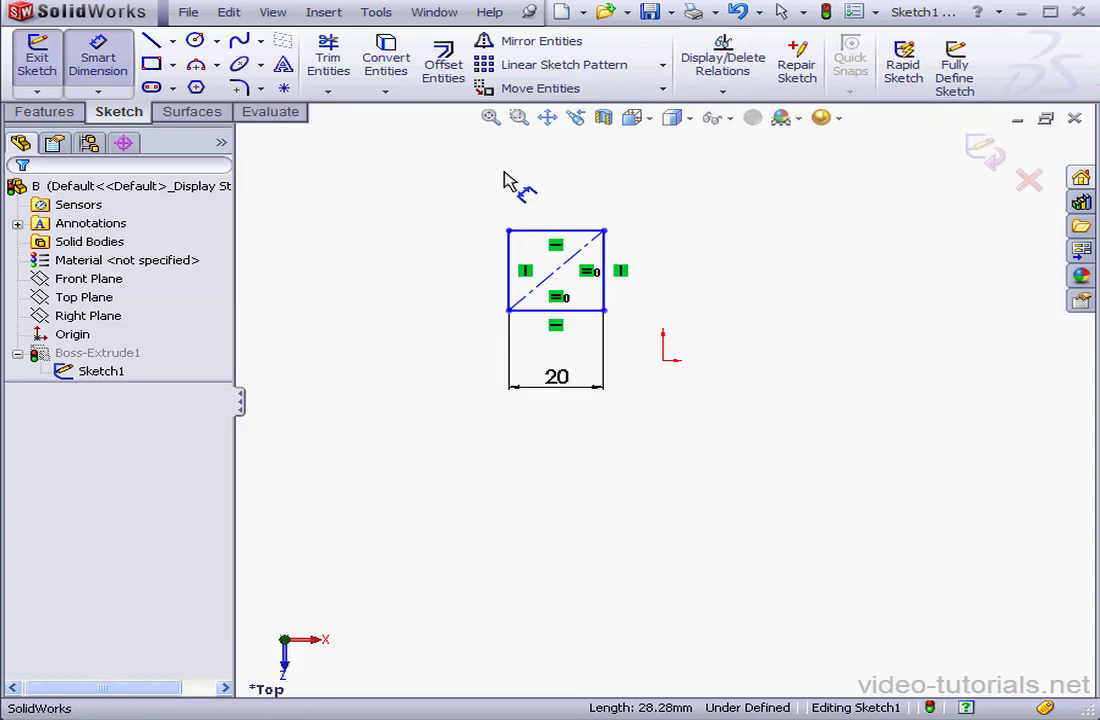
pyautogui.click(508, 232)
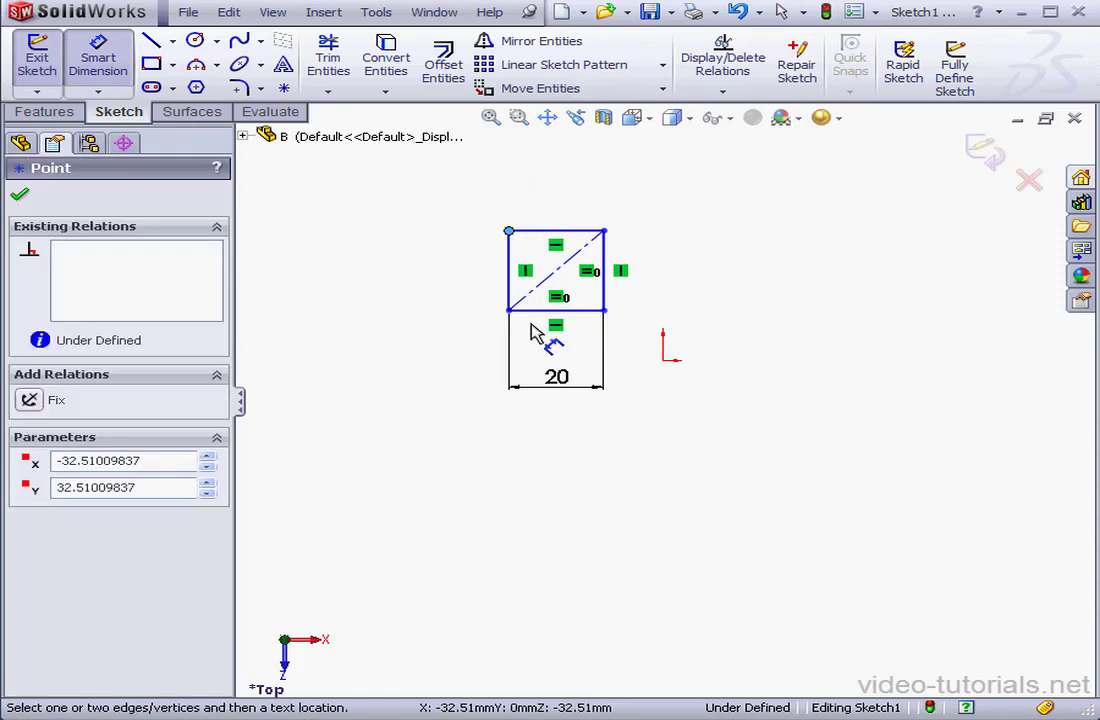
pyautogui.click(662, 360)
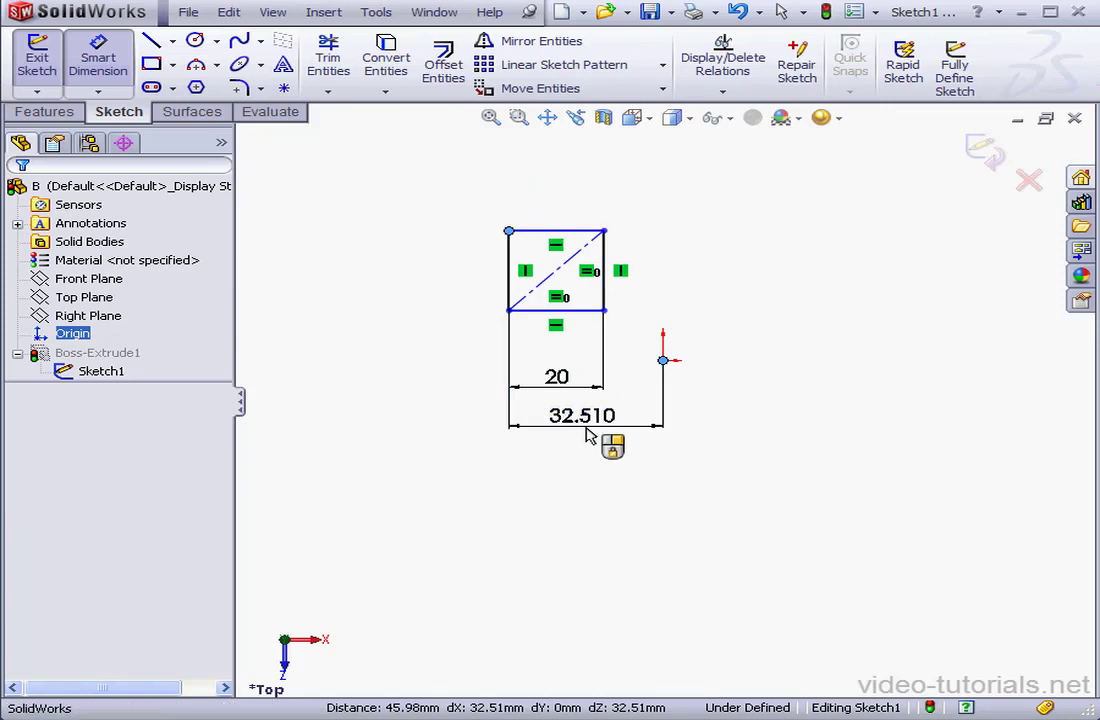
pyautogui.click(587, 432)
pyautogui.write('60')
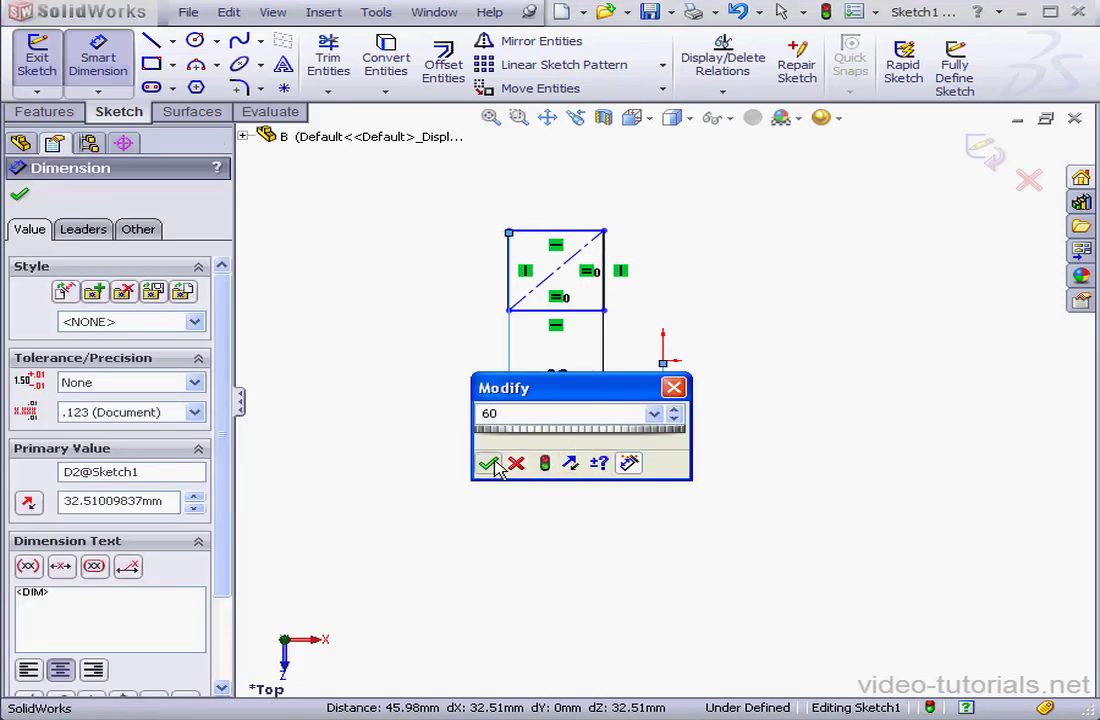
pyautogui.click(489, 464)
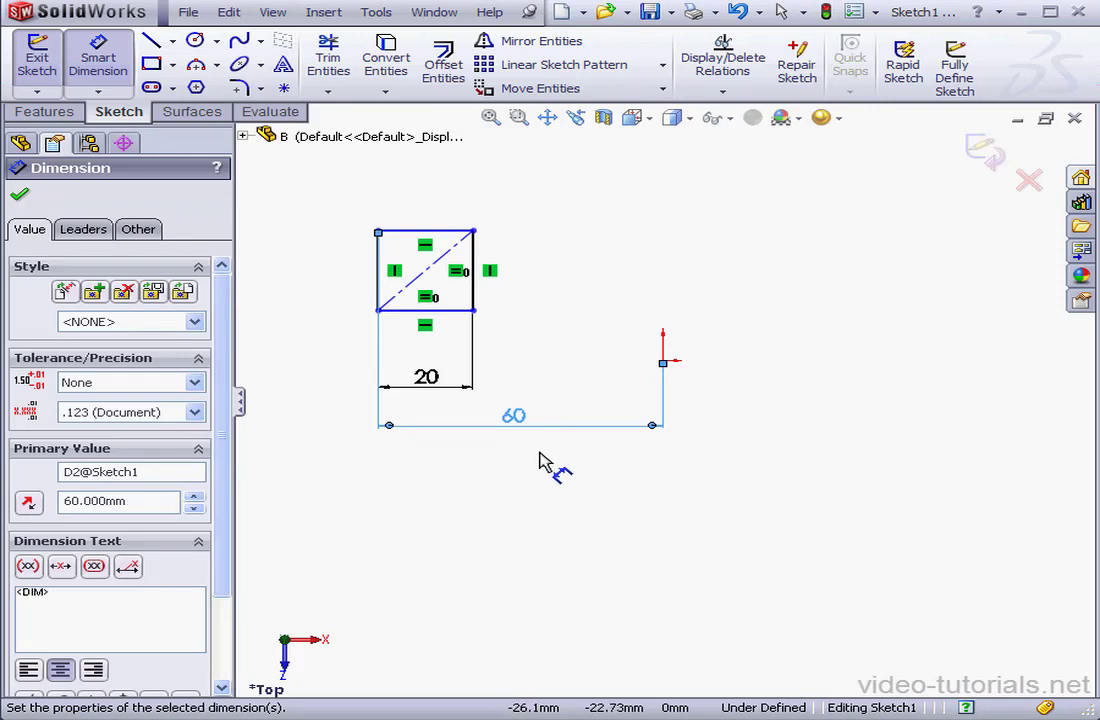
# - Add a 50 mm vertical offset from the origin, exit the sketch and save part B
pyautogui.click(378, 232)
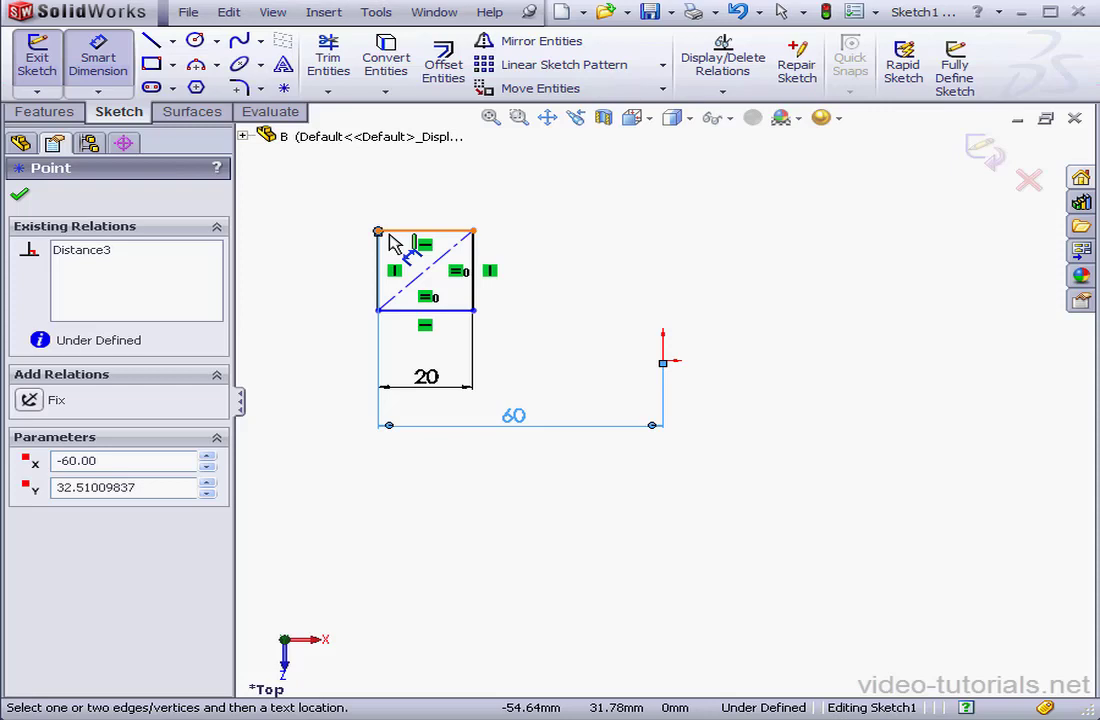
pyautogui.click(663, 362)
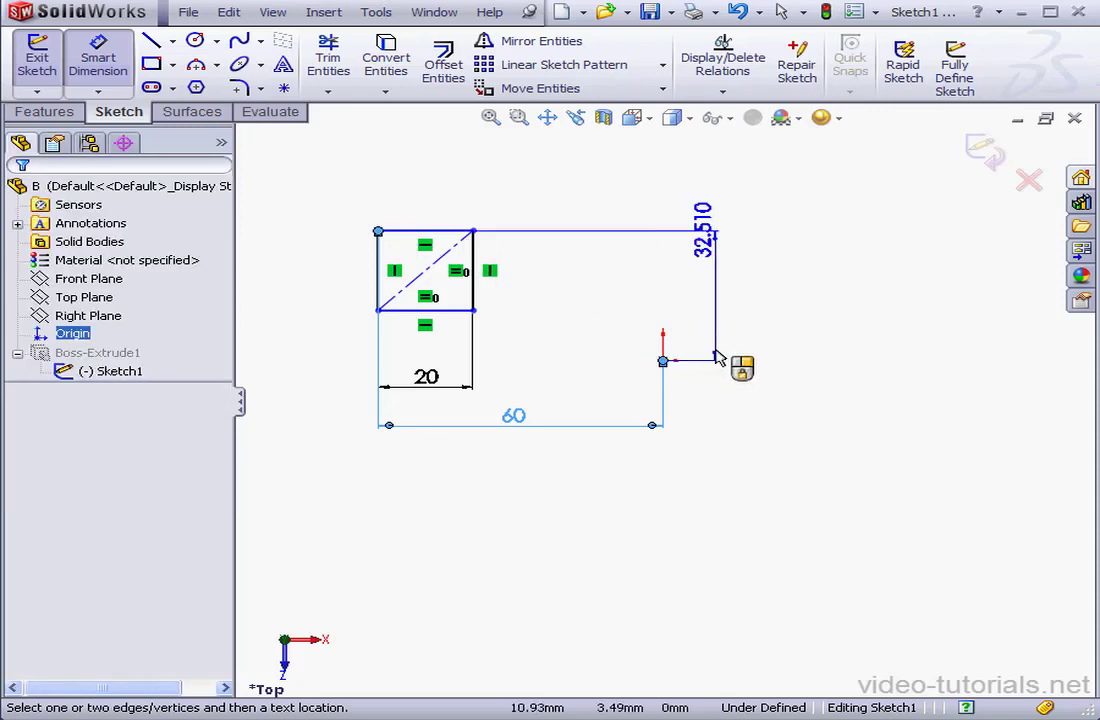
pyautogui.click(717, 330)
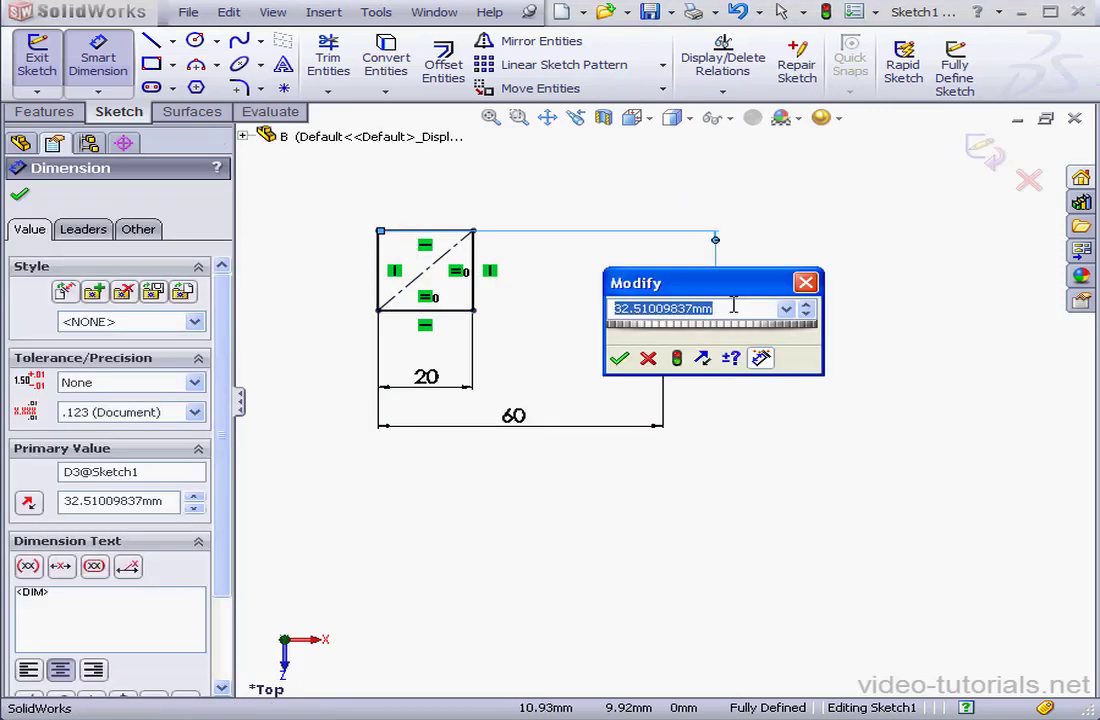
pyautogui.write('50')
pyautogui.click(619, 358)
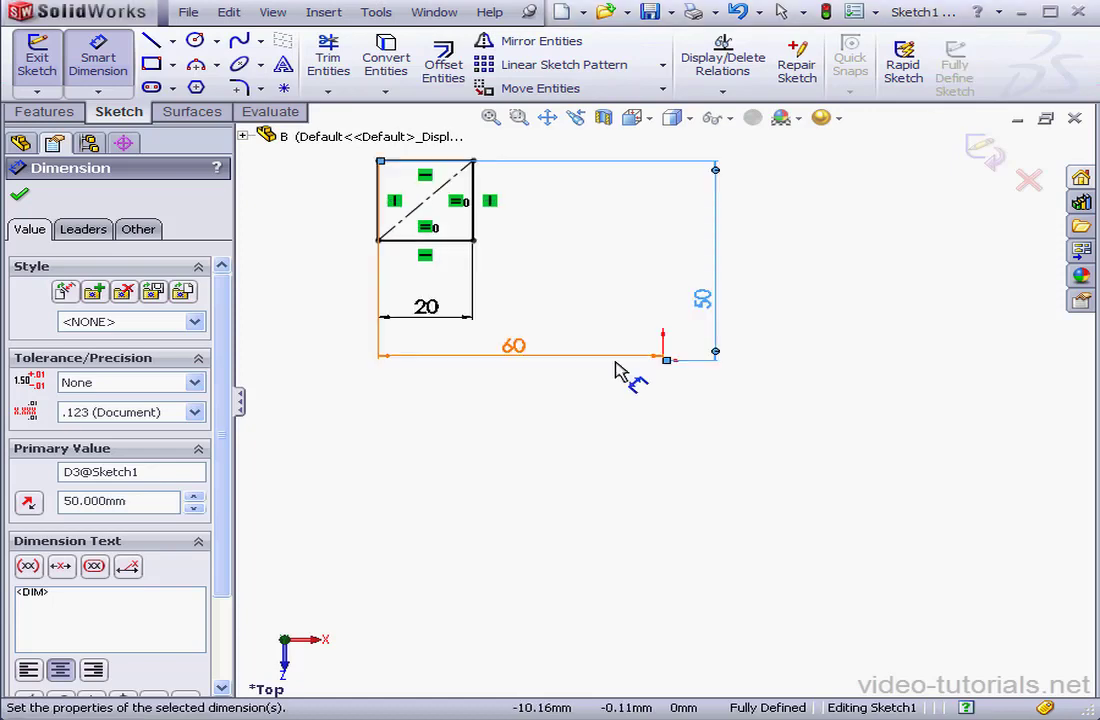
pyautogui.moveTo(520, 354); pyautogui.dragTo(520, 412)
pyautogui.click(985, 152)
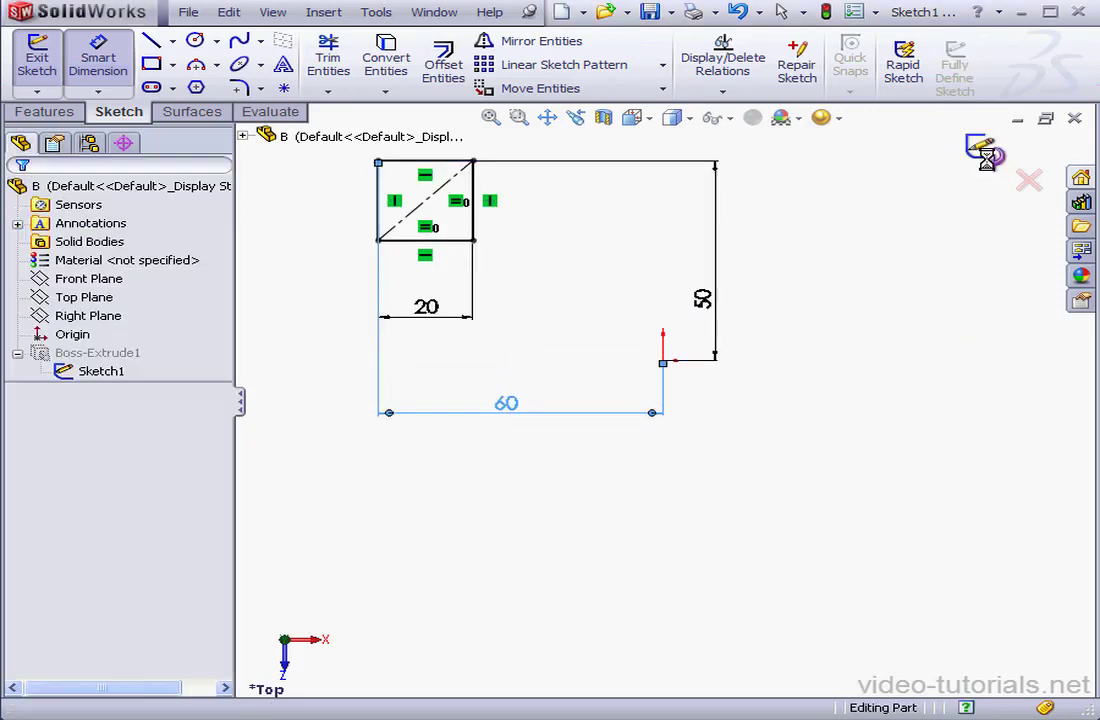
pyautogui.click(650, 11)
# - Switch back to Assem2 and rebuild it with the changed cube
pyautogui.click(434, 11)
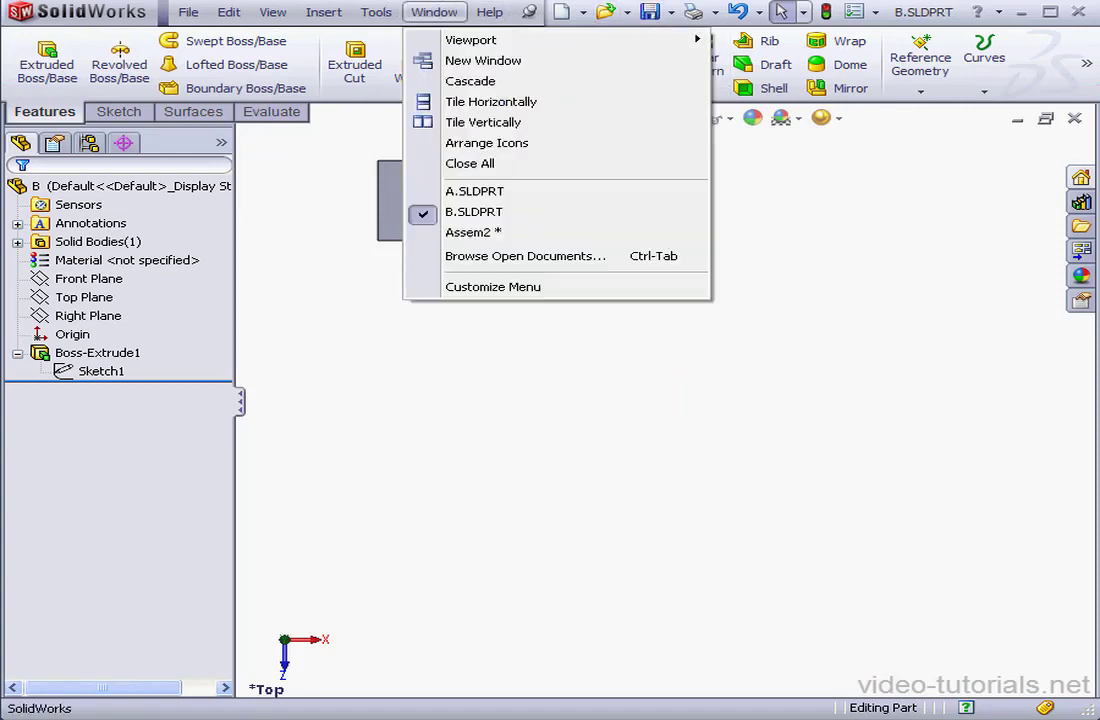
pyautogui.click(484, 229)
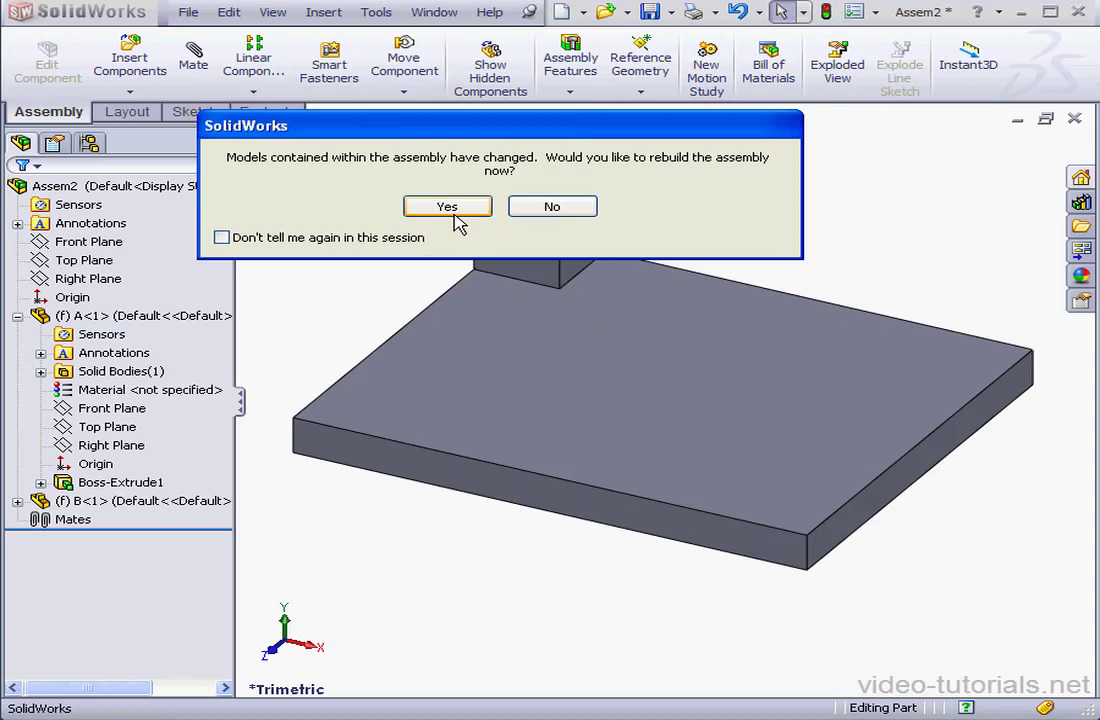
pyautogui.click(455, 210)
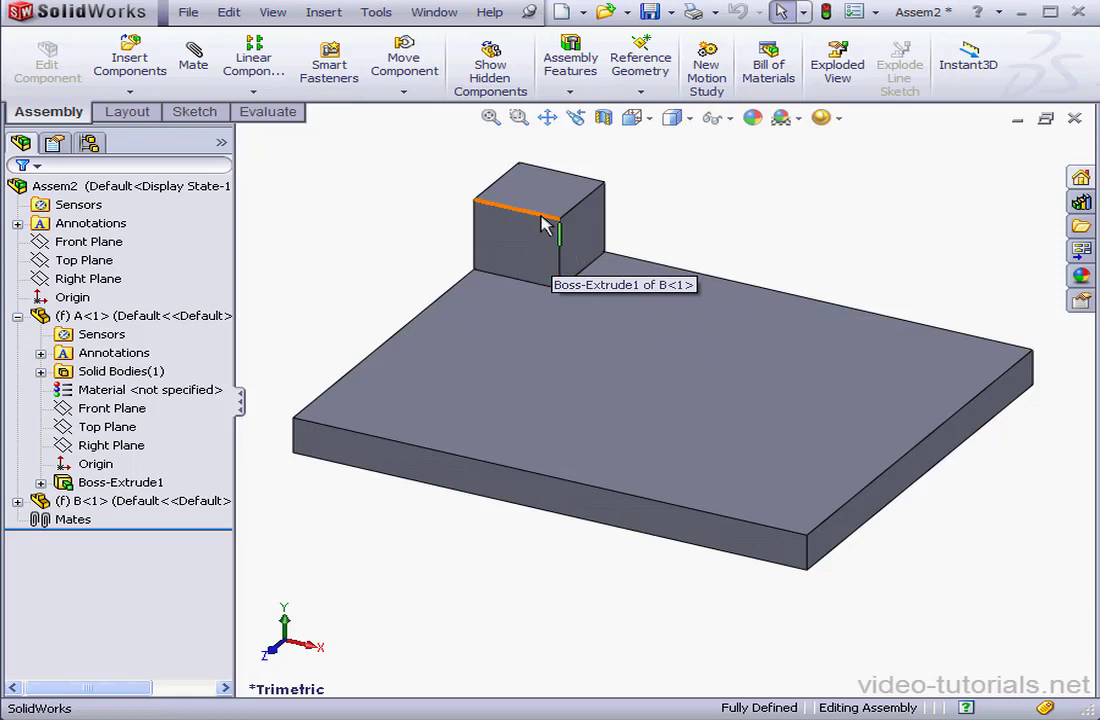
# - Set cube B<1> to Float and drag it right along the plate
pyautogui.click(78, 504)
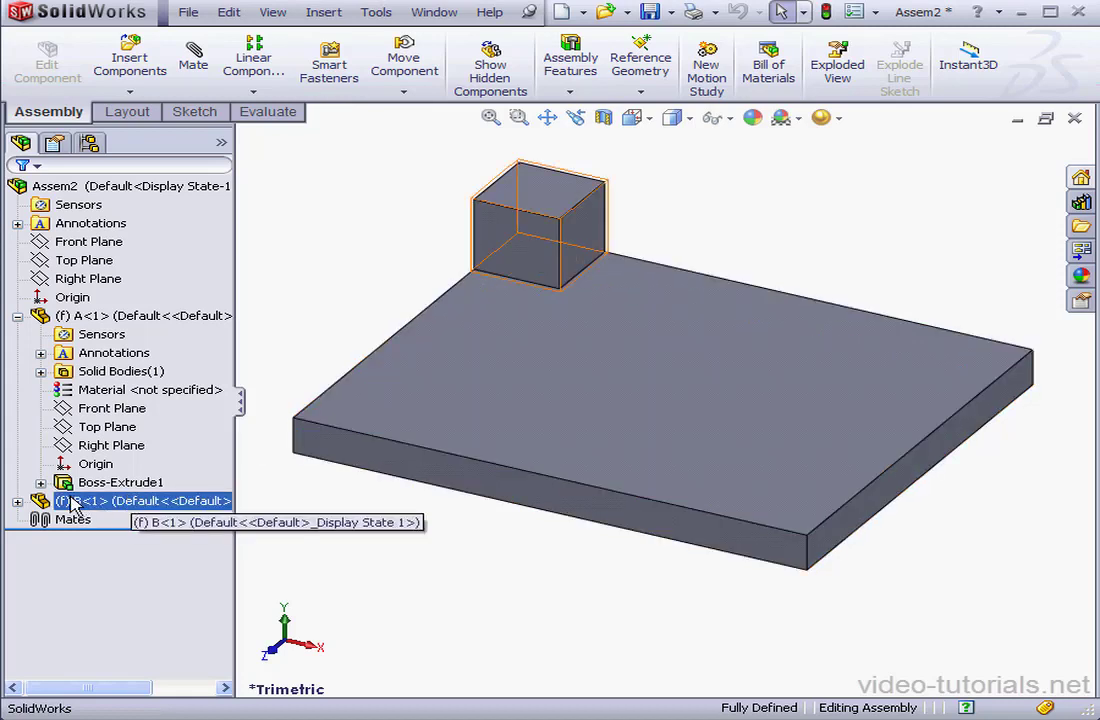
pyautogui.rightClick(72, 505)
pyautogui.click(120, 613)
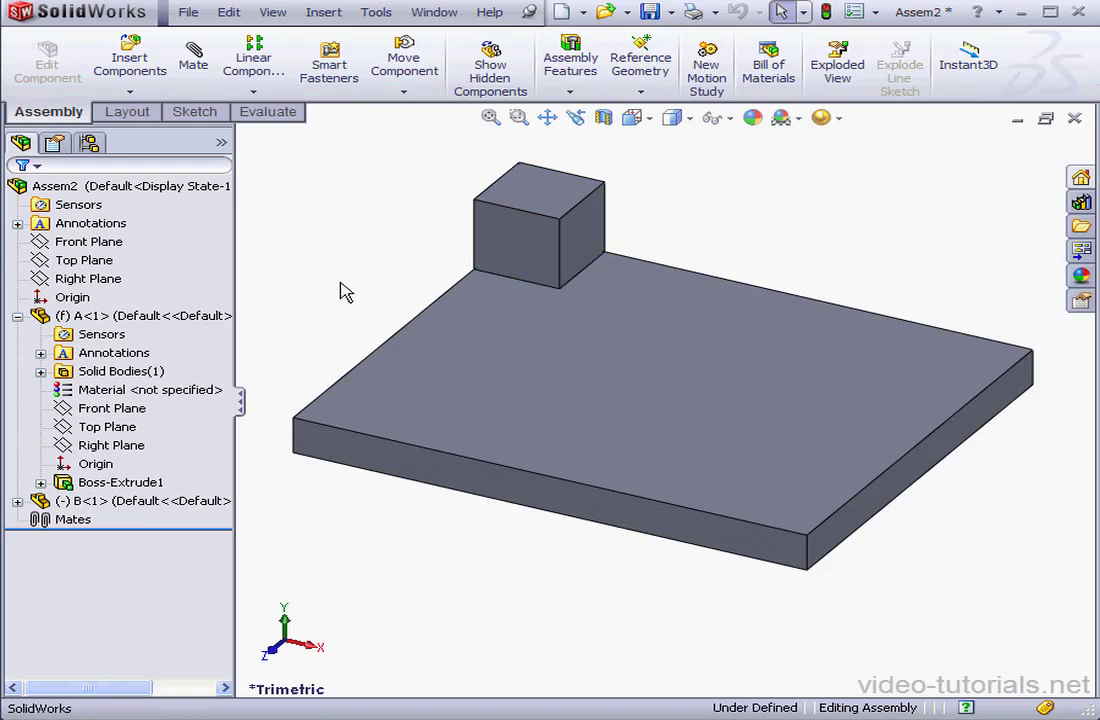
pyautogui.moveTo(550, 238); pyautogui.dragTo(740, 256)
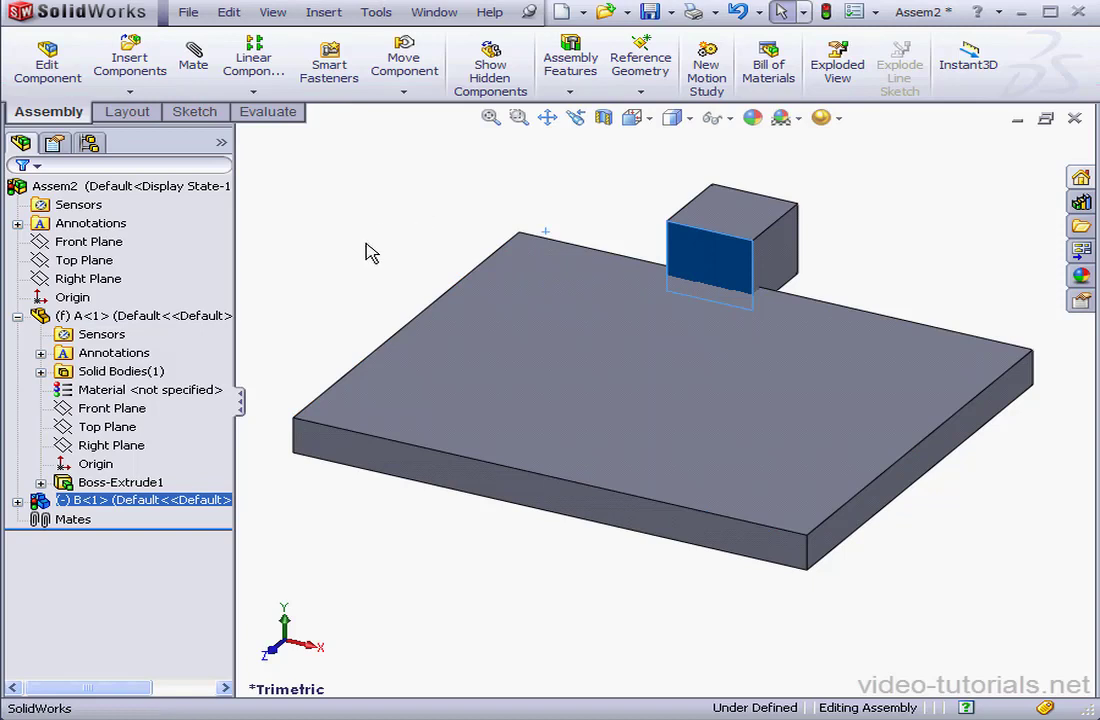
# - Add a coincident mate between cube B's origin and the assembly origin
pyautogui.rightClick(72, 297)
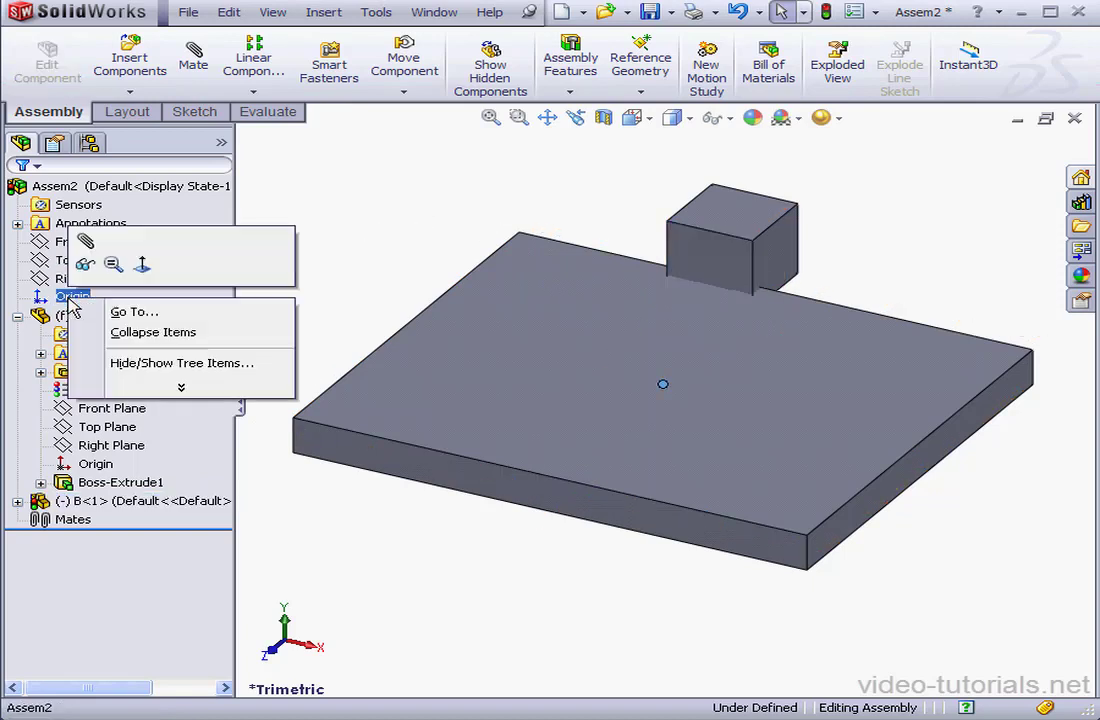
pyautogui.click(108, 262)
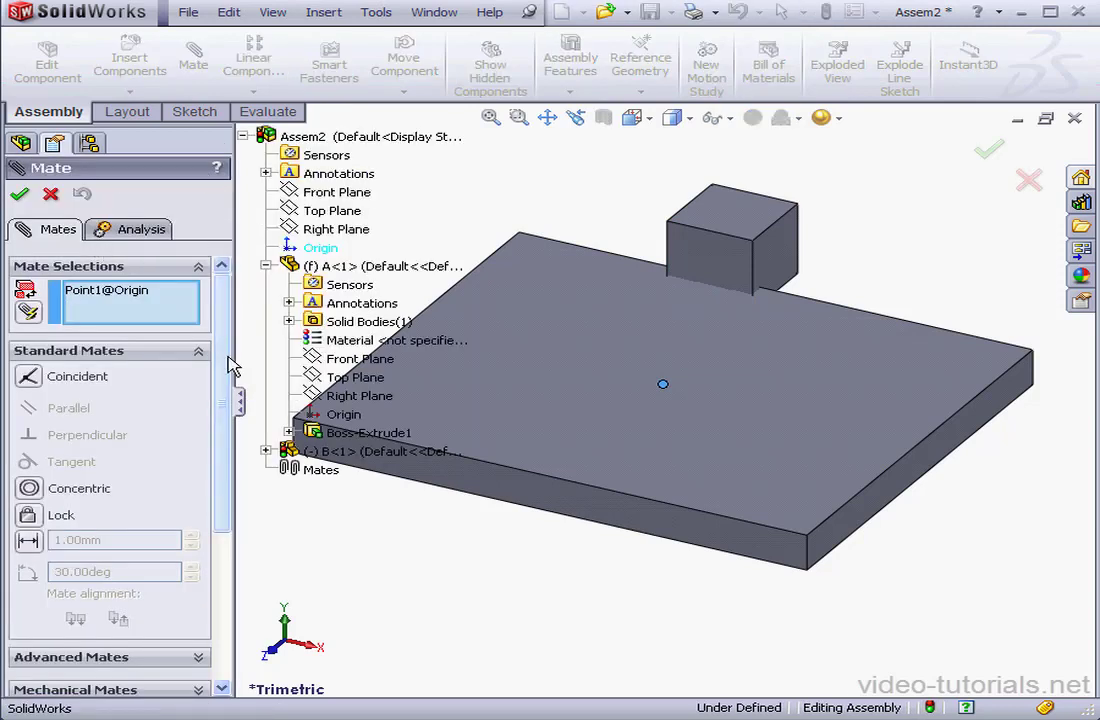
pyautogui.click(265, 451)
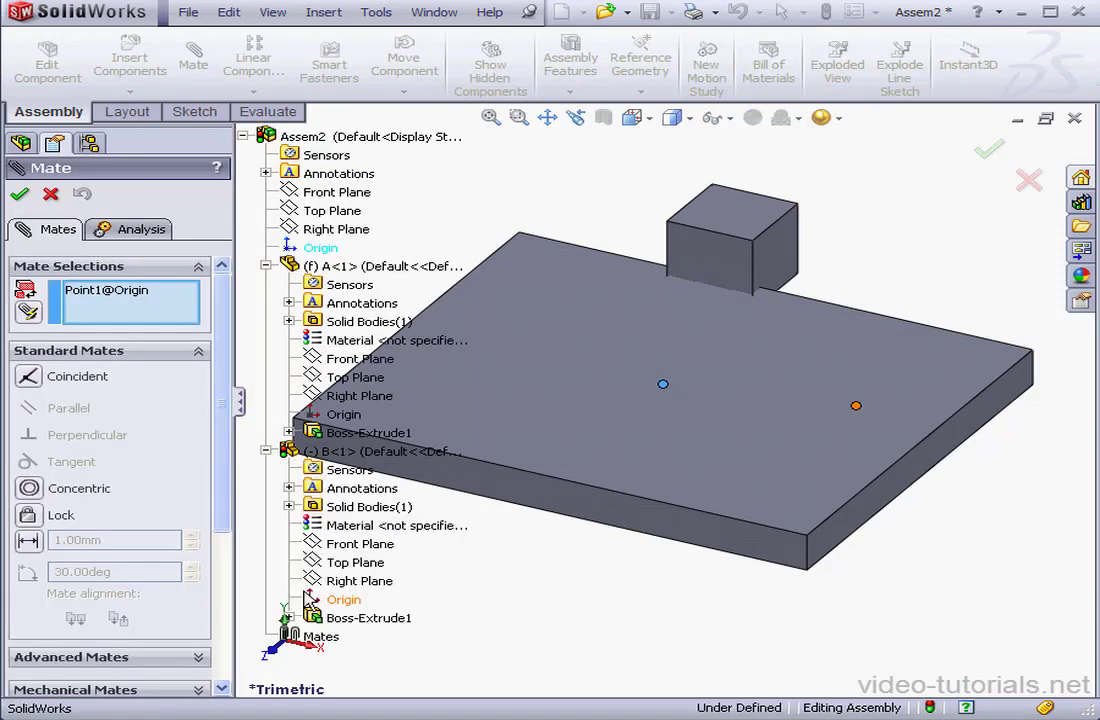
pyautogui.click(342, 605)
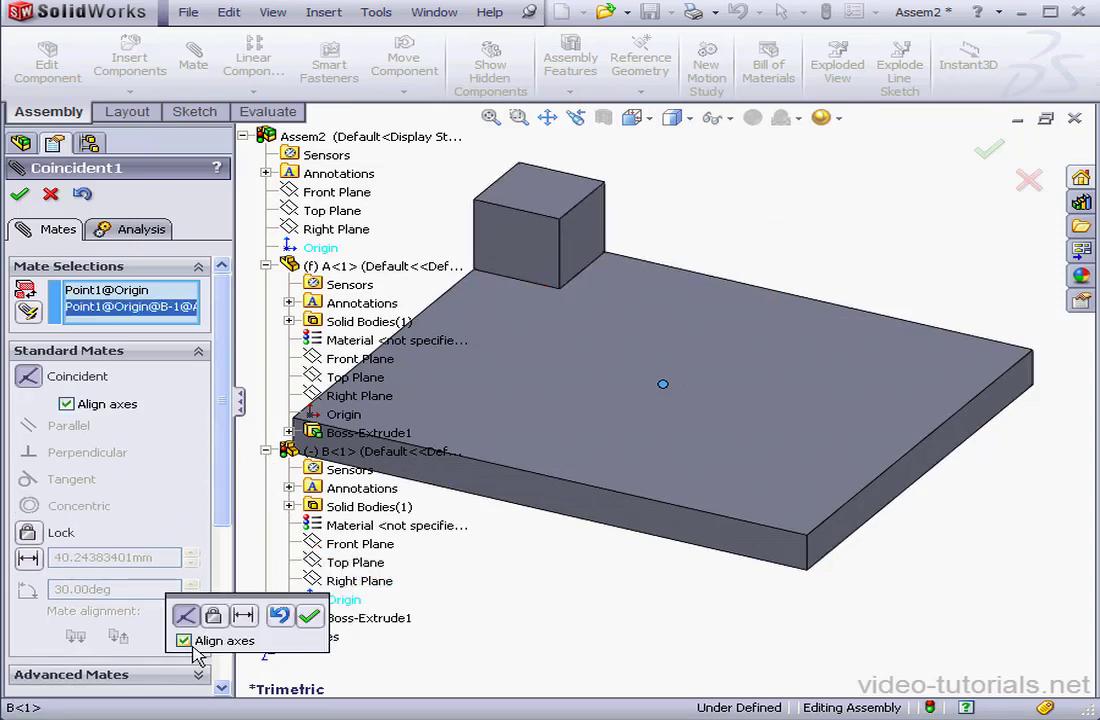
pyautogui.click(310, 617)
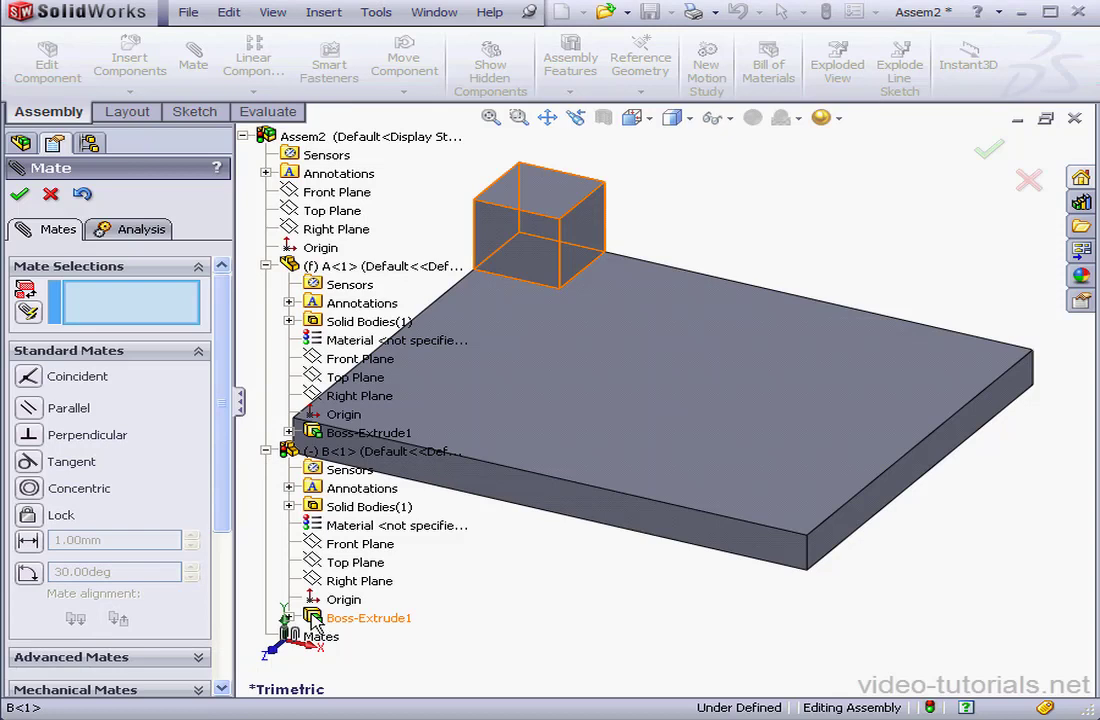
pyautogui.click(50, 194)
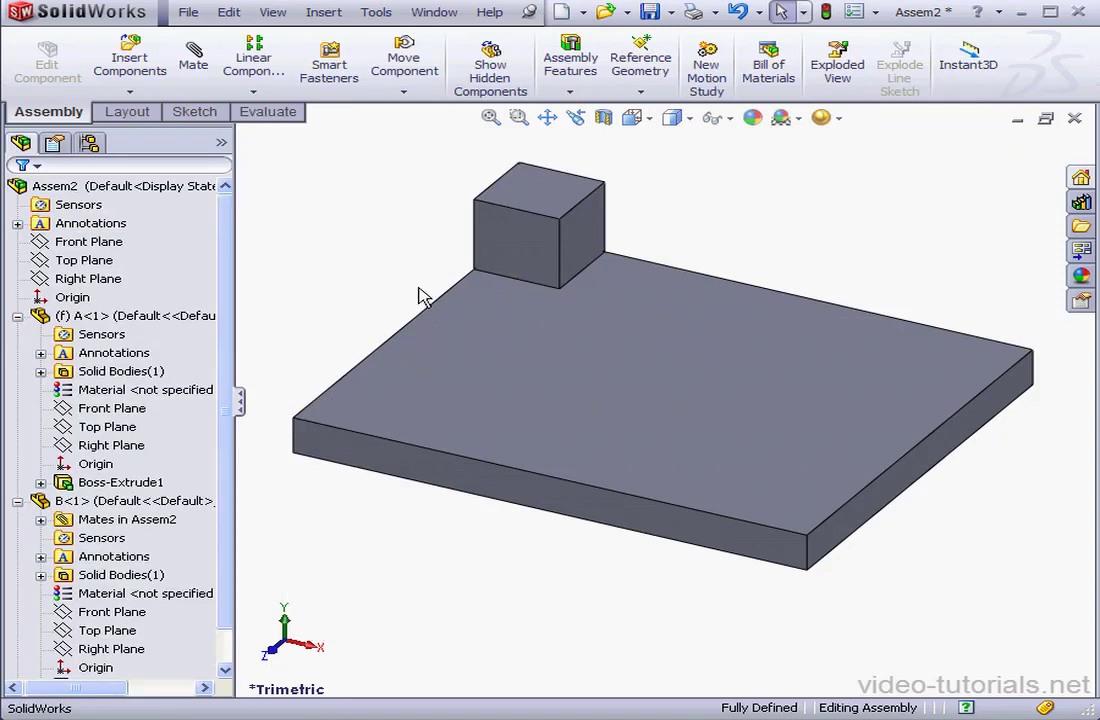
# - In part B's Sketch1, change the 60 mm offset dimension to 45, rebuild and save
pyautogui.click(433, 12)
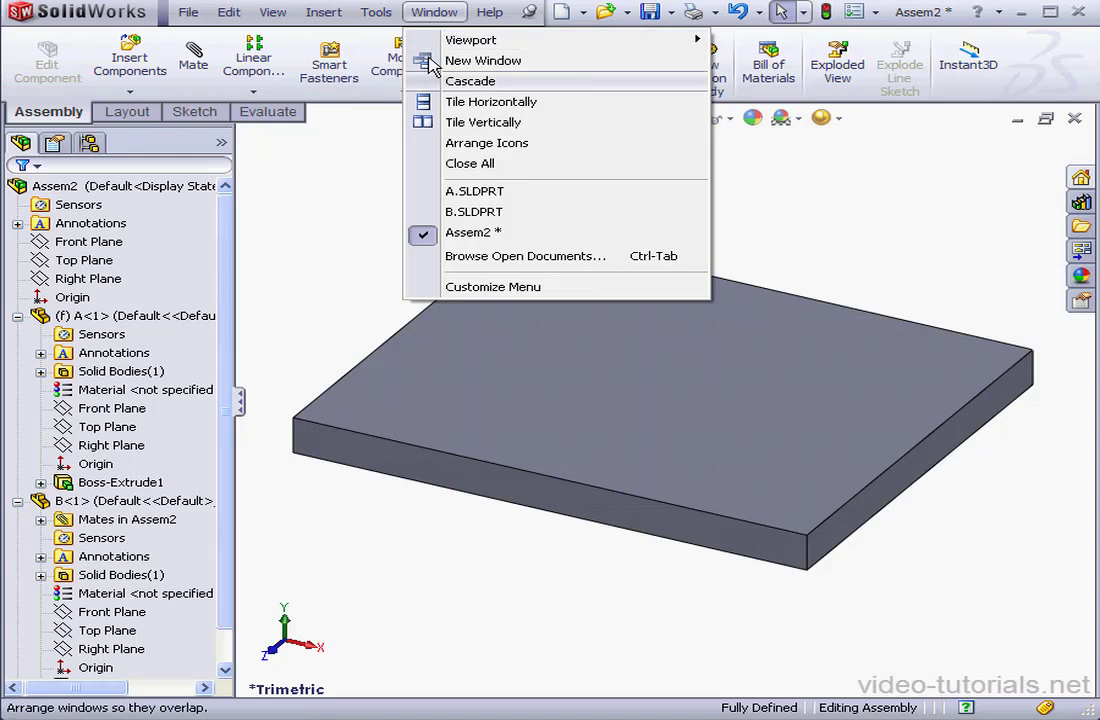
pyautogui.click(465, 214)
pyautogui.rightClick(115, 372)
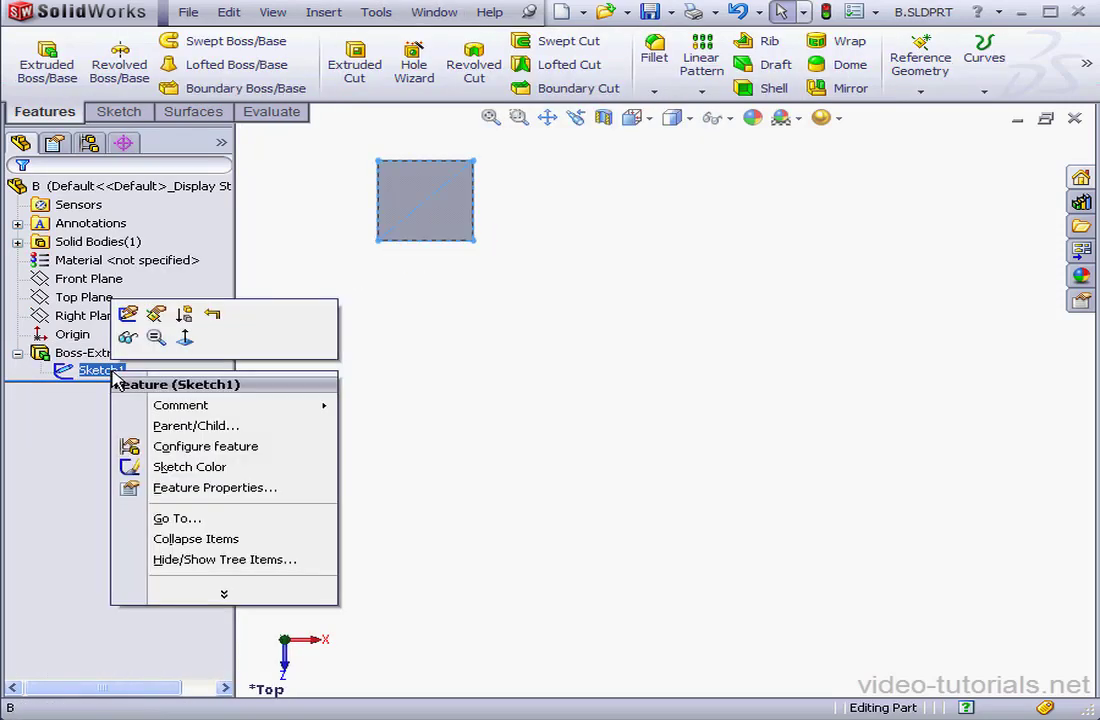
pyautogui.click(128, 314)
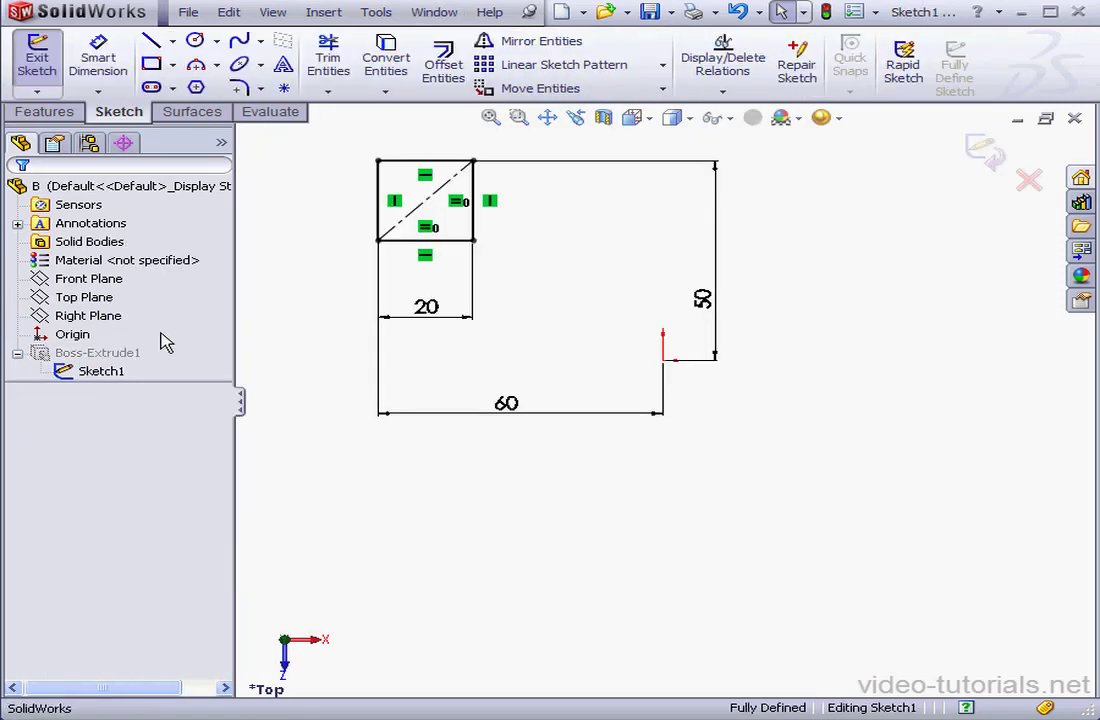
pyautogui.doubleClick(508, 410)
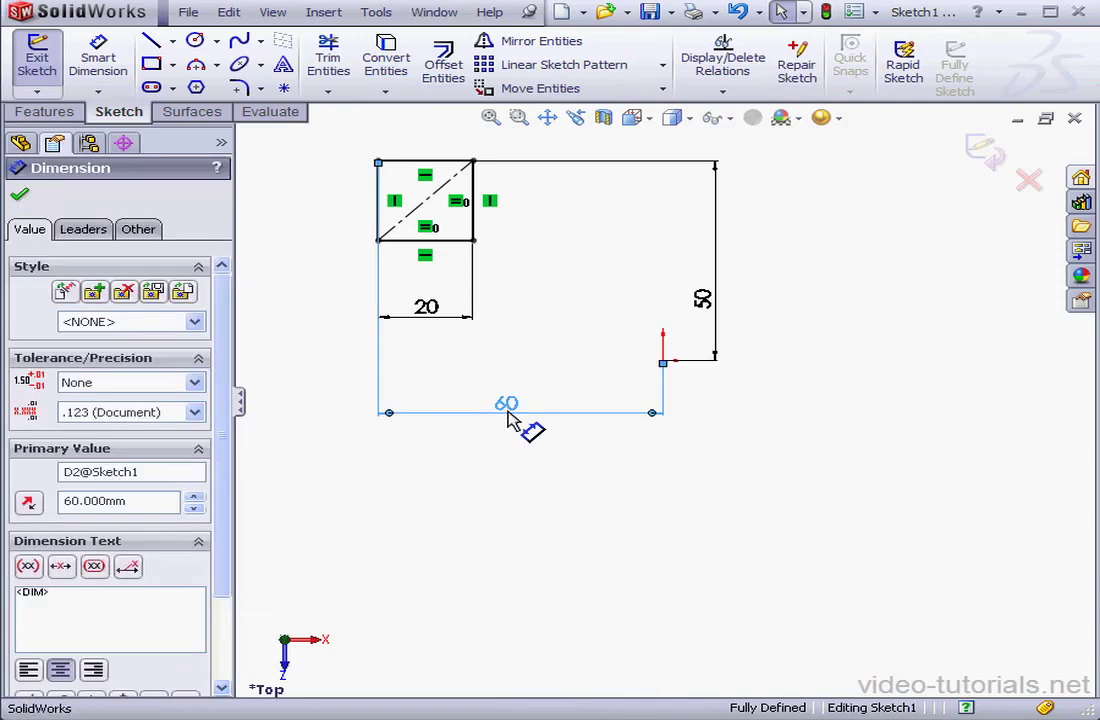
pyautogui.write('45')
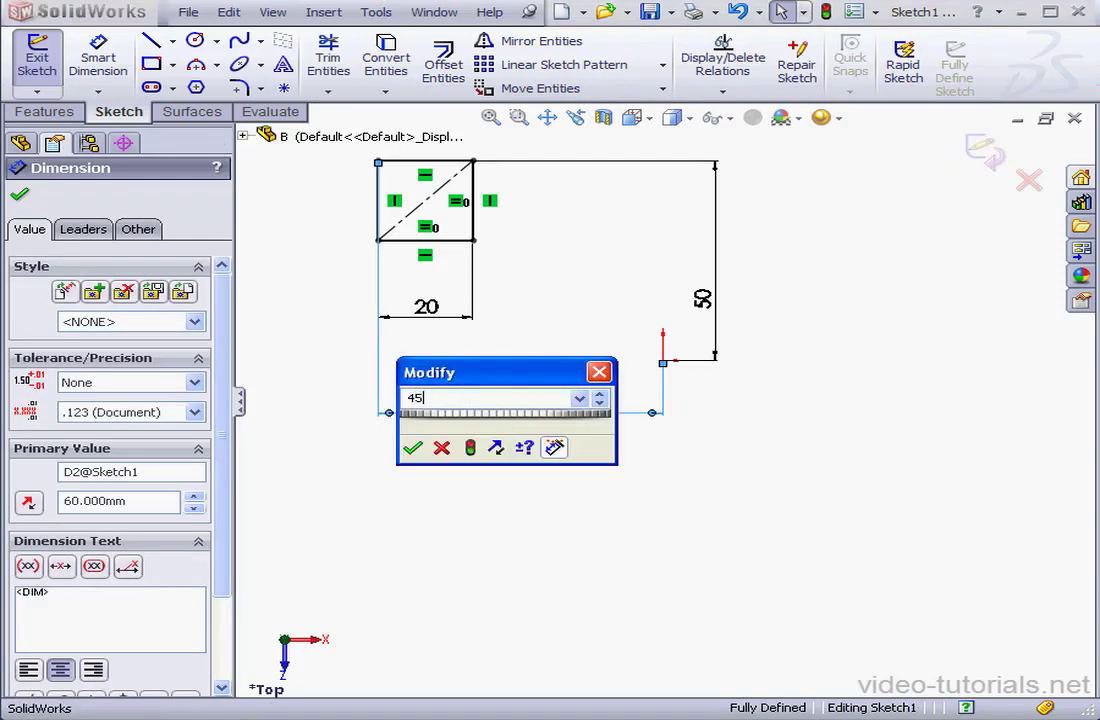
pyautogui.click(412, 448)
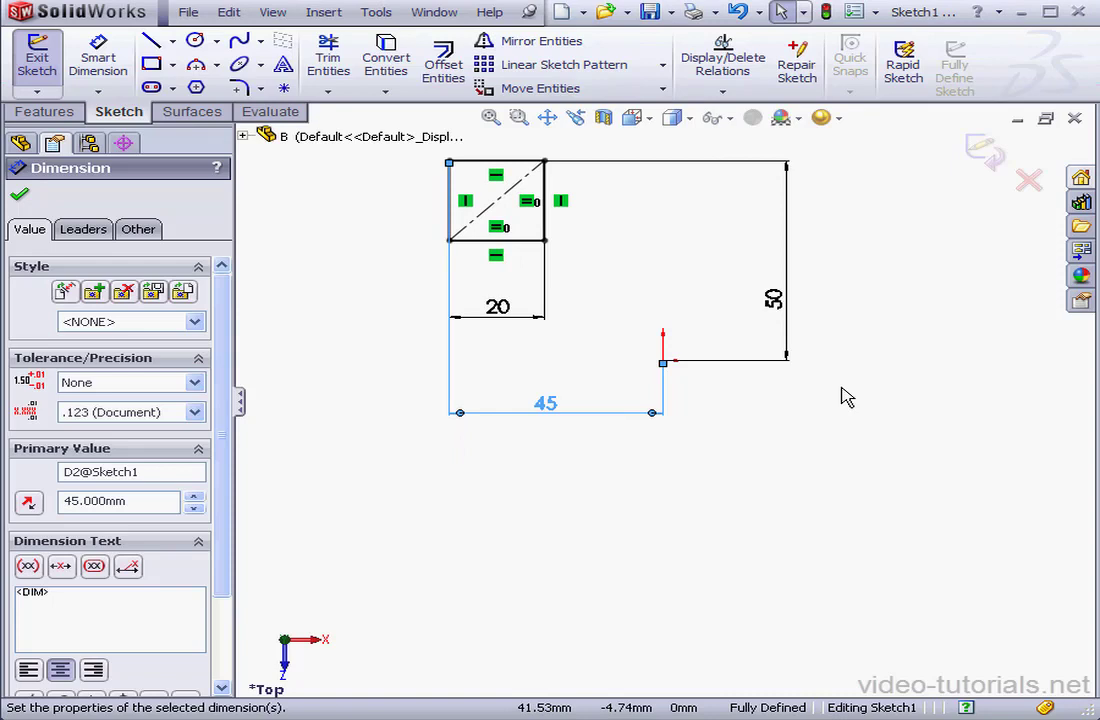
pyautogui.click(984, 152)
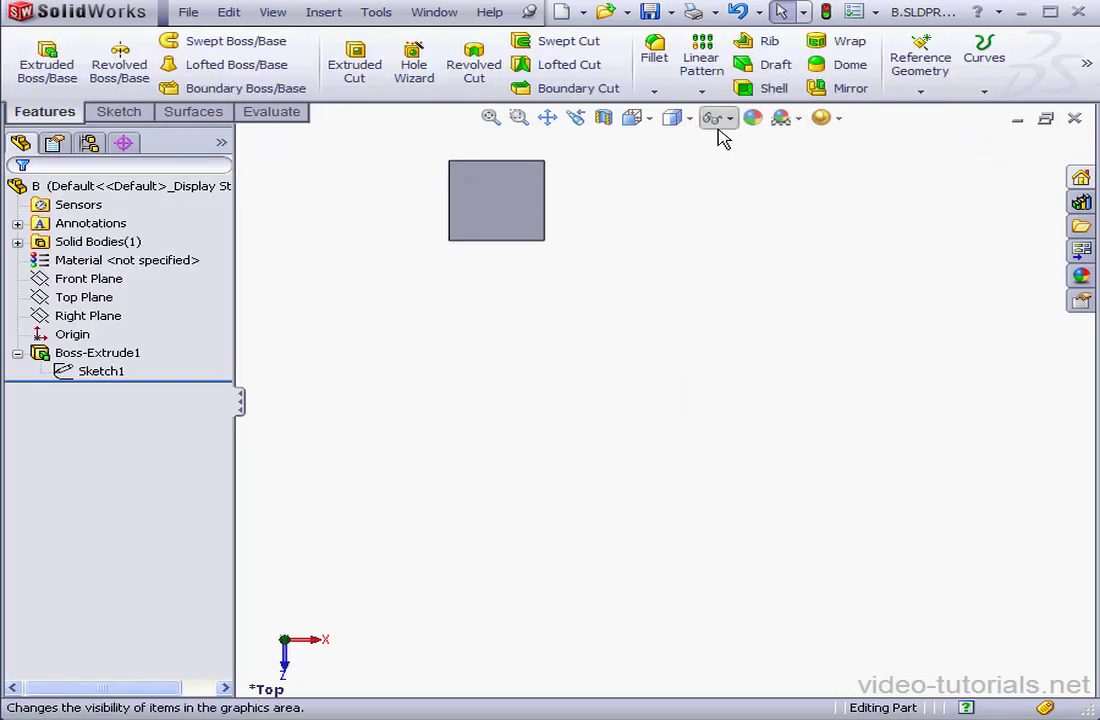
pyautogui.click(650, 12)
# - Rebuild Assem2 so the cube picks up its 45 mm offset, then return to B.SLDPRT
pyautogui.click(434, 12)
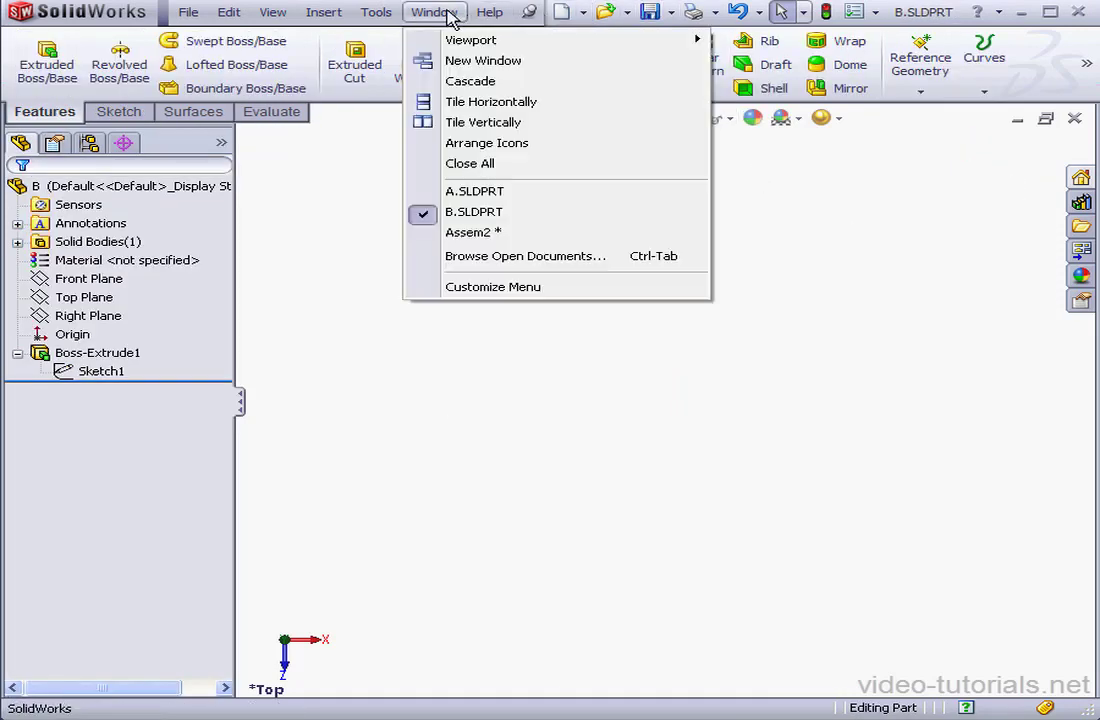
pyautogui.click(462, 233)
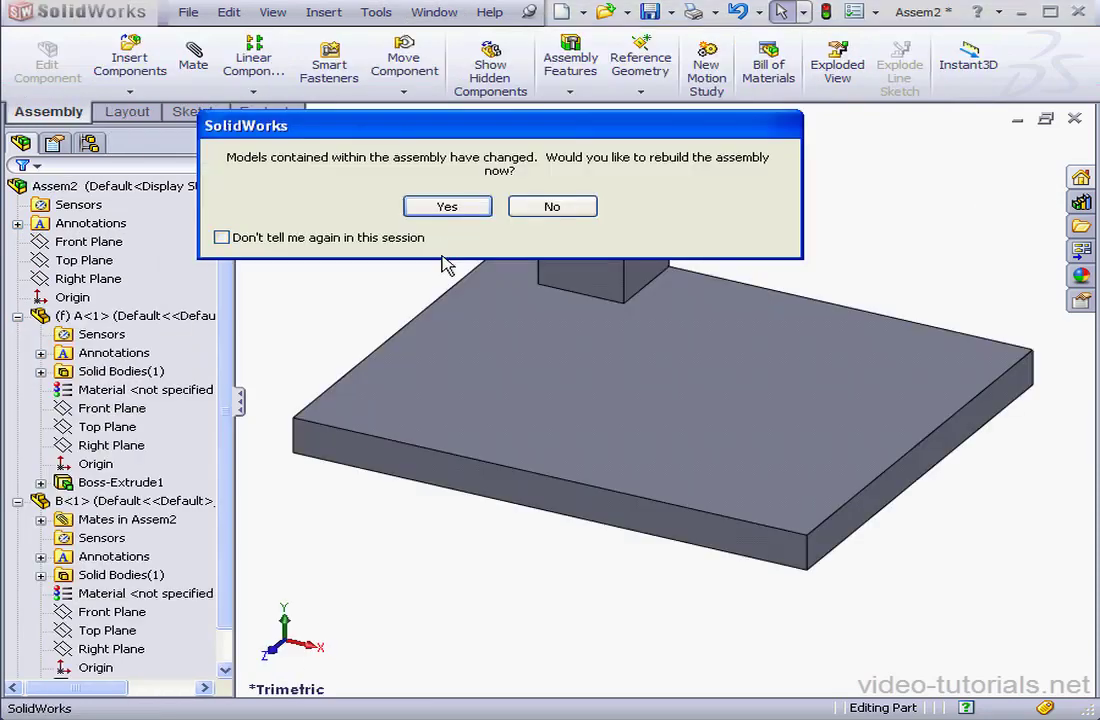
pyautogui.click(472, 212)
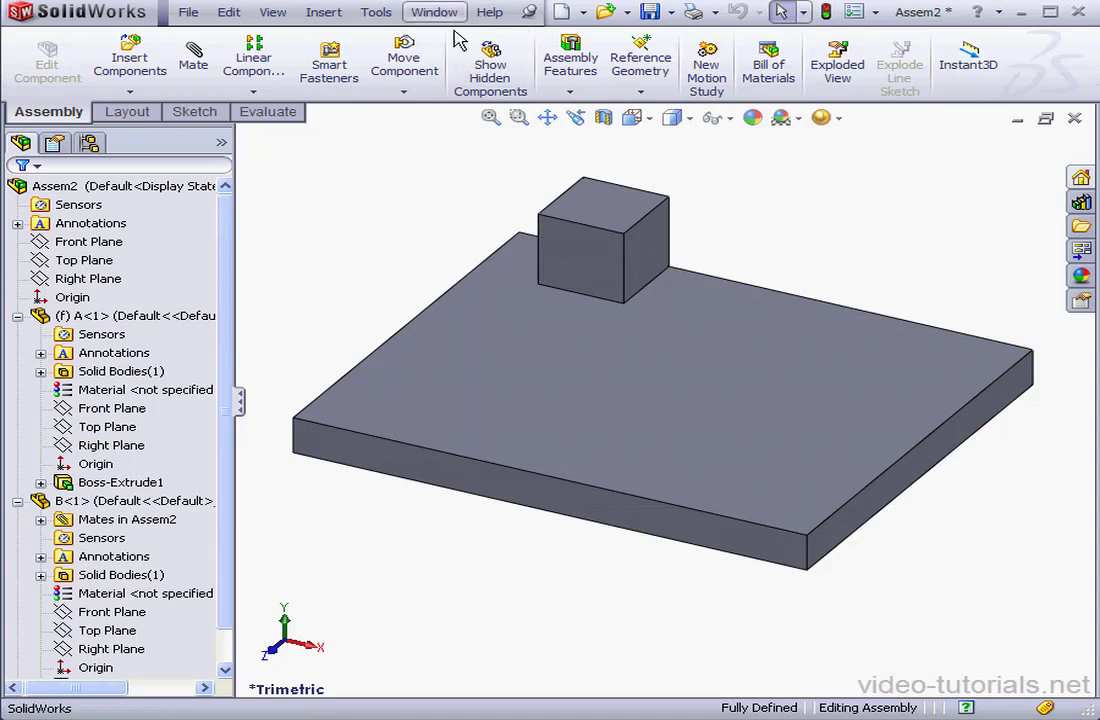
pyautogui.click(430, 12)
pyautogui.click(478, 214)
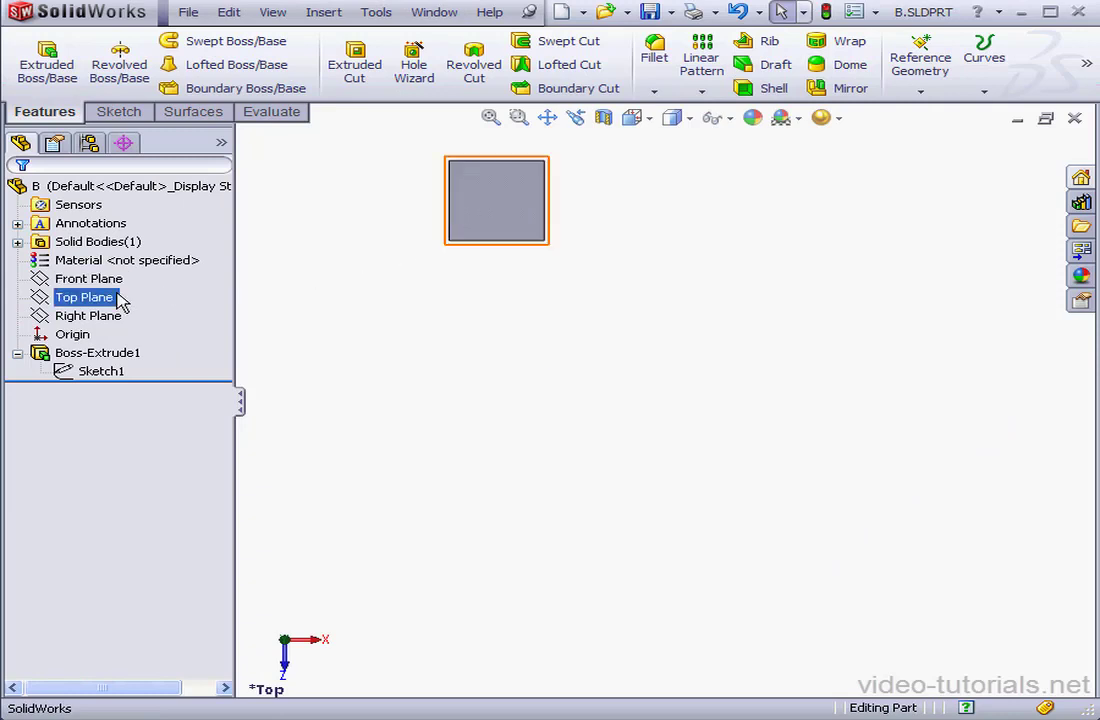
# - Move part B's Sketch1 from the Top Plane onto the Front Plane and save B.SLDPRT
pyautogui.rightClick(110, 376)
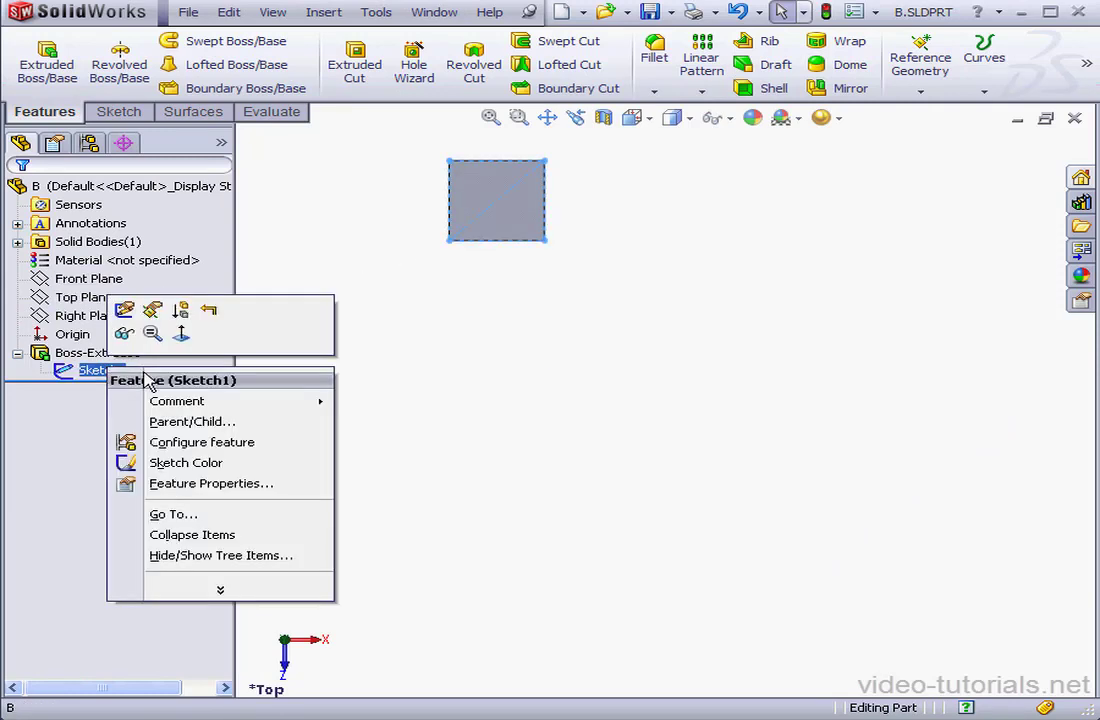
pyautogui.click(153, 311)
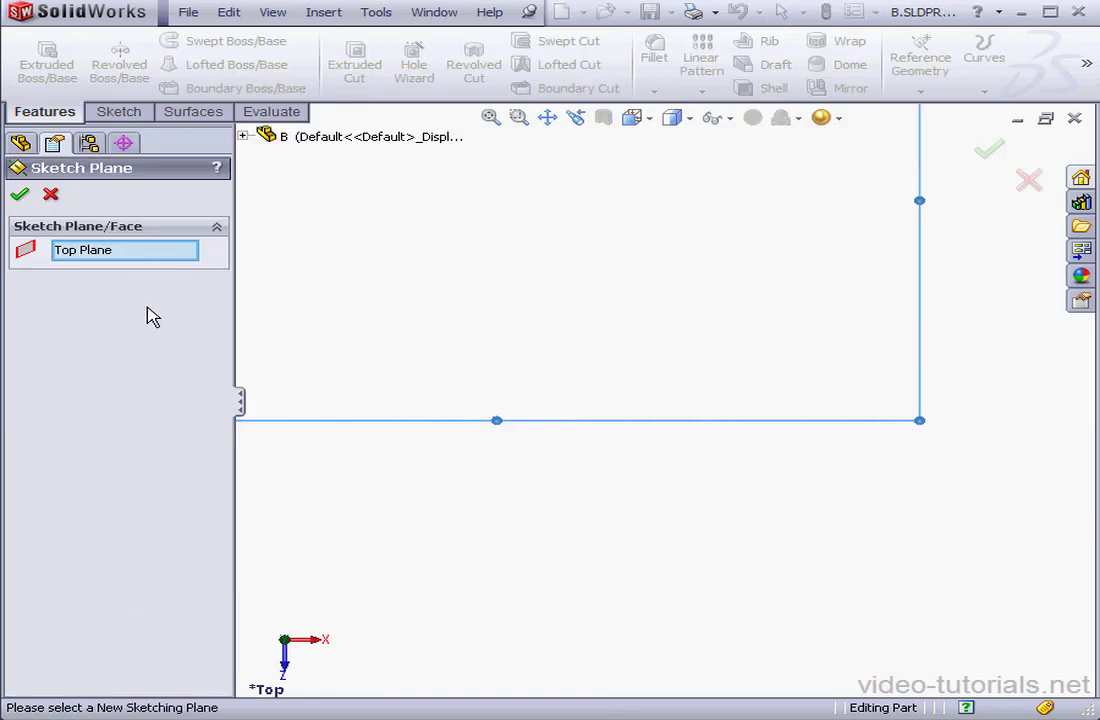
pyautogui.click(243, 135)
pyautogui.click(300, 229)
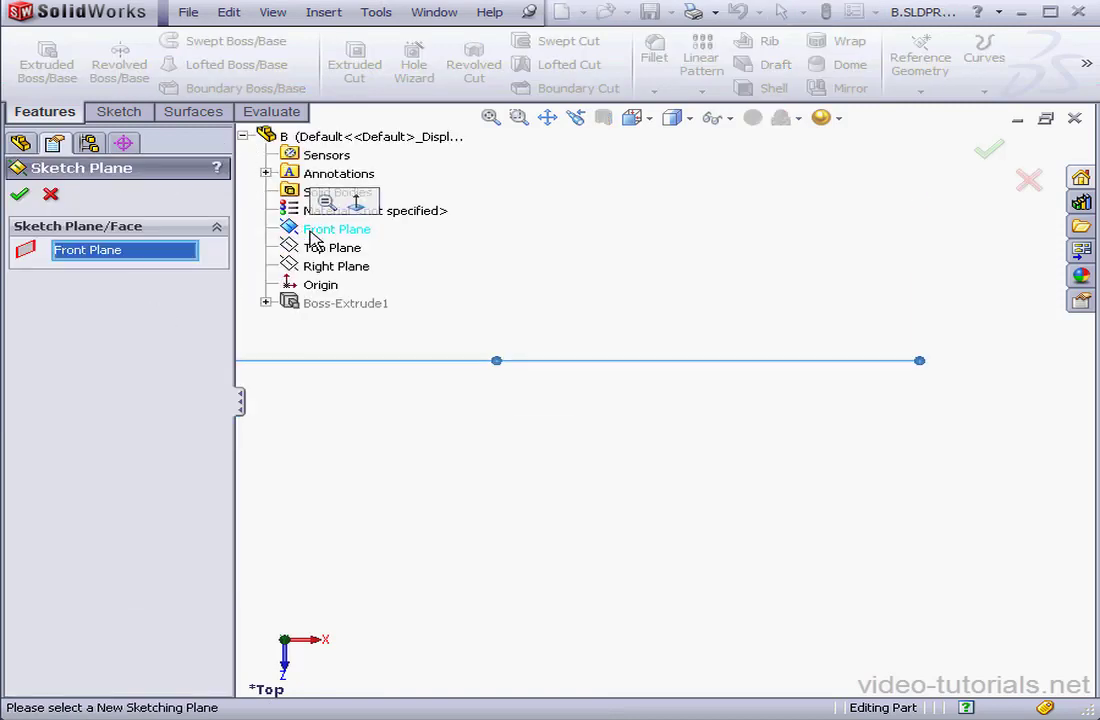
pyautogui.click(20, 195)
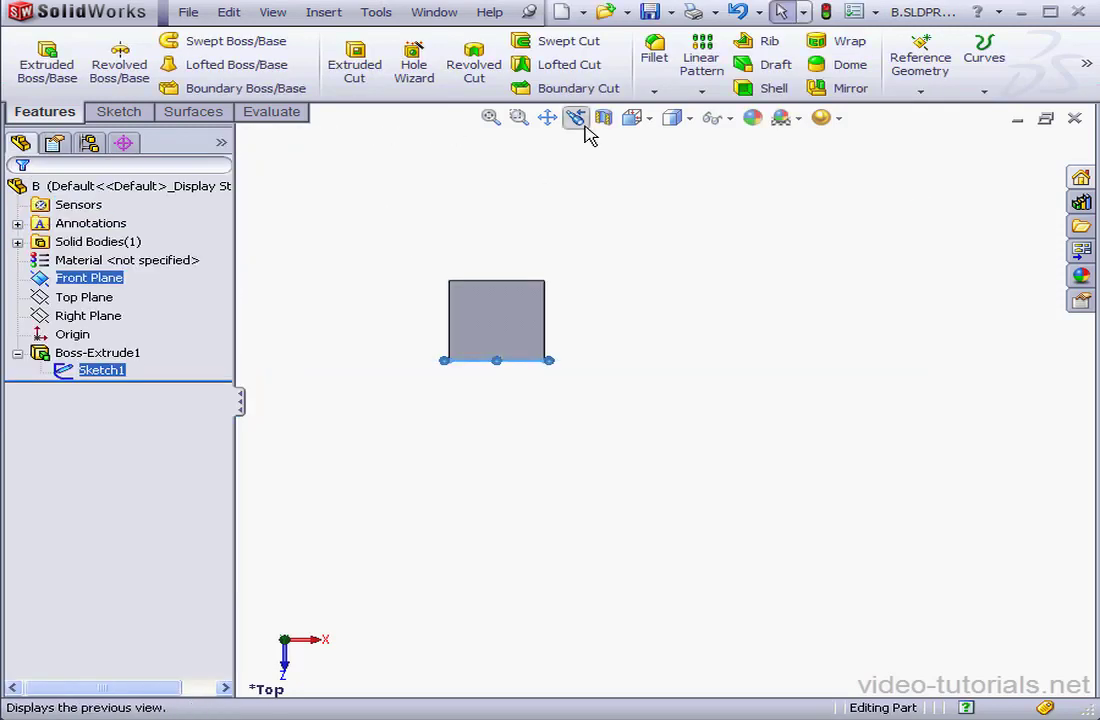
pyautogui.click(651, 12)
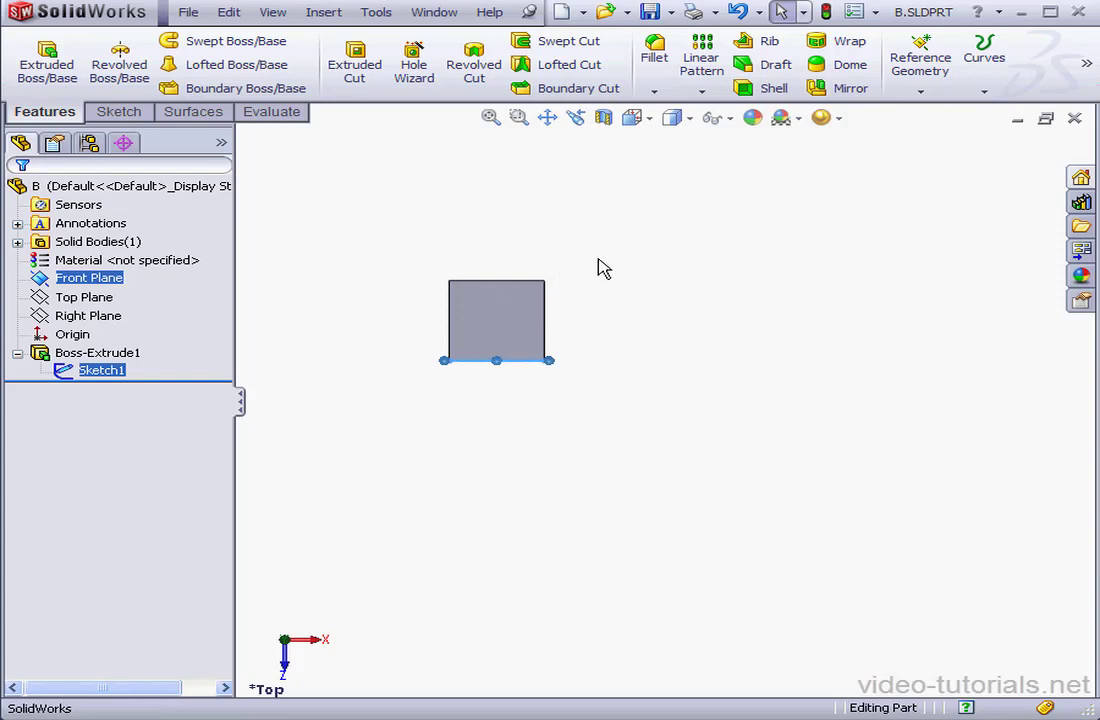
# - Switch to Assem2 and rebuild it with the reoriented cube from part B
pyautogui.click(436, 13)
pyautogui.click(476, 238)
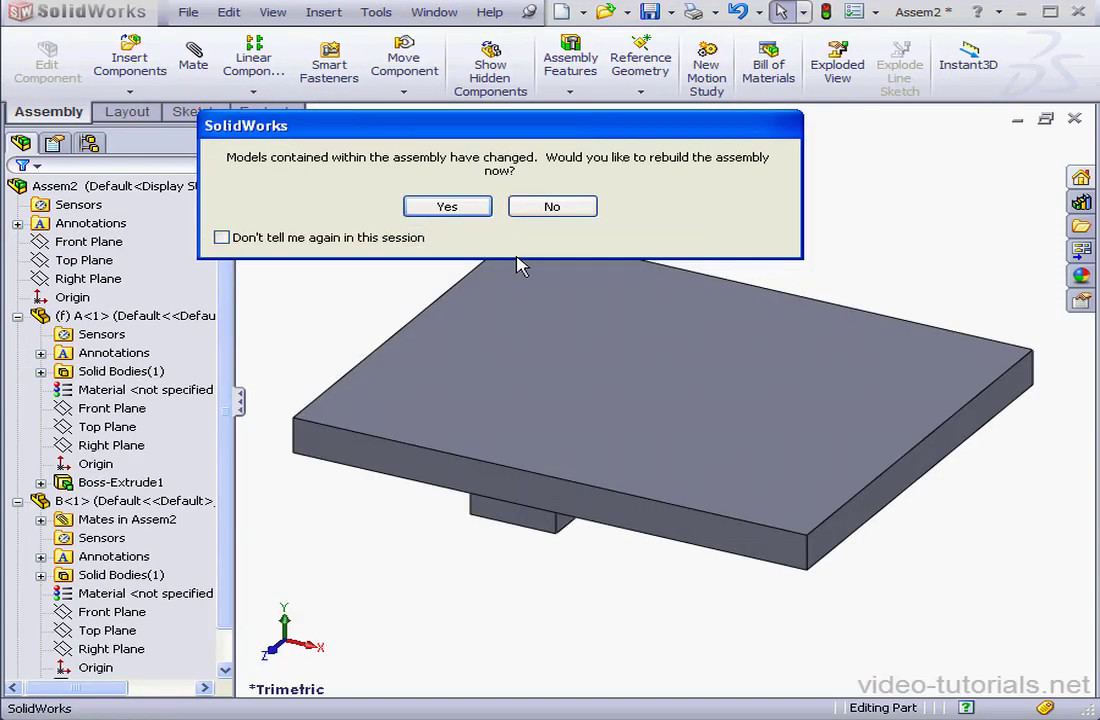
pyautogui.click(445, 206)
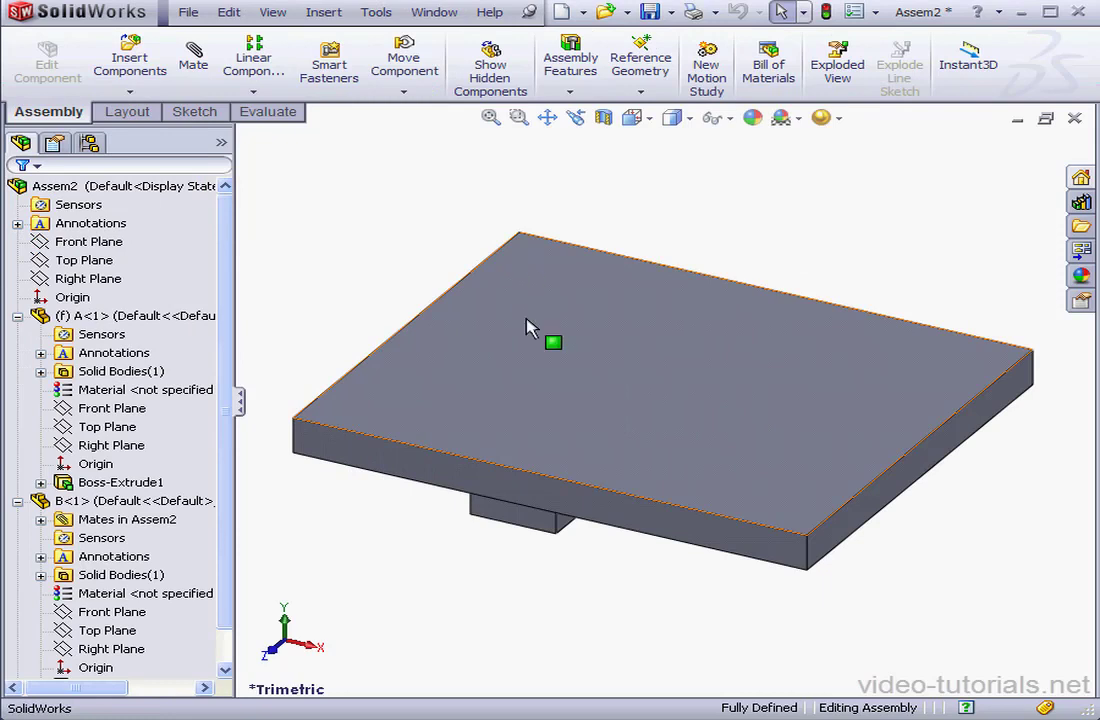
# - View the plate edge-on and check the Coincident1 mate holding the cube below it
pyautogui.moveTo(582, 466); pyautogui.dragTo(592, 430, button='middle')
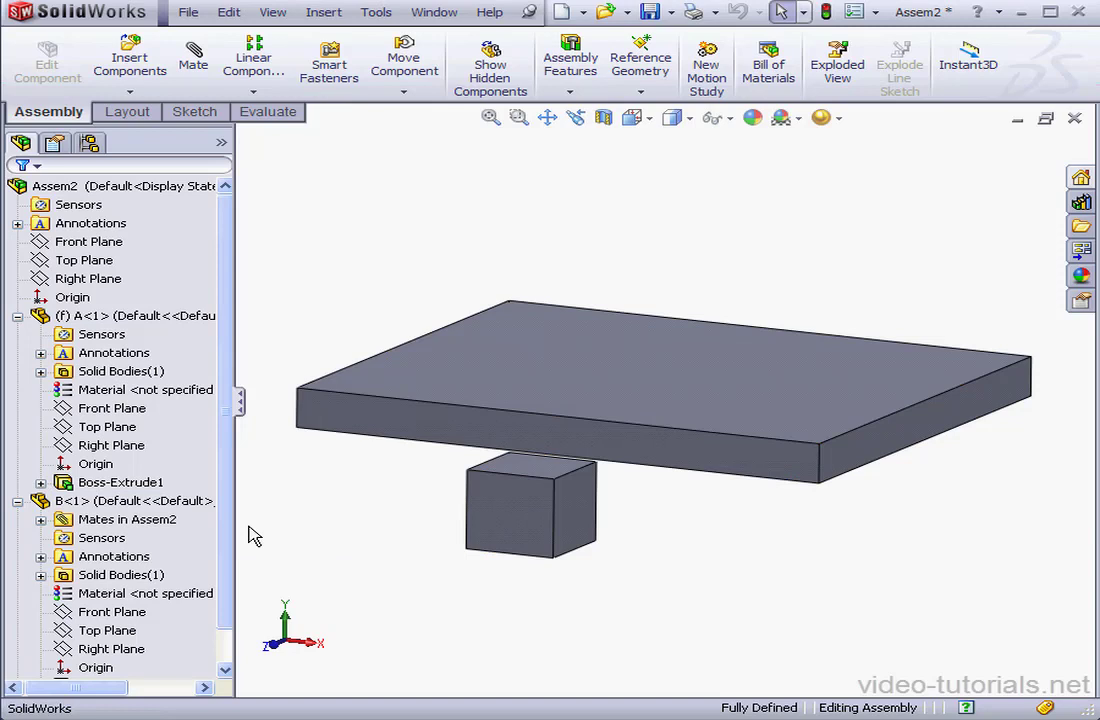
pyautogui.scroll(-1, 228, 537)
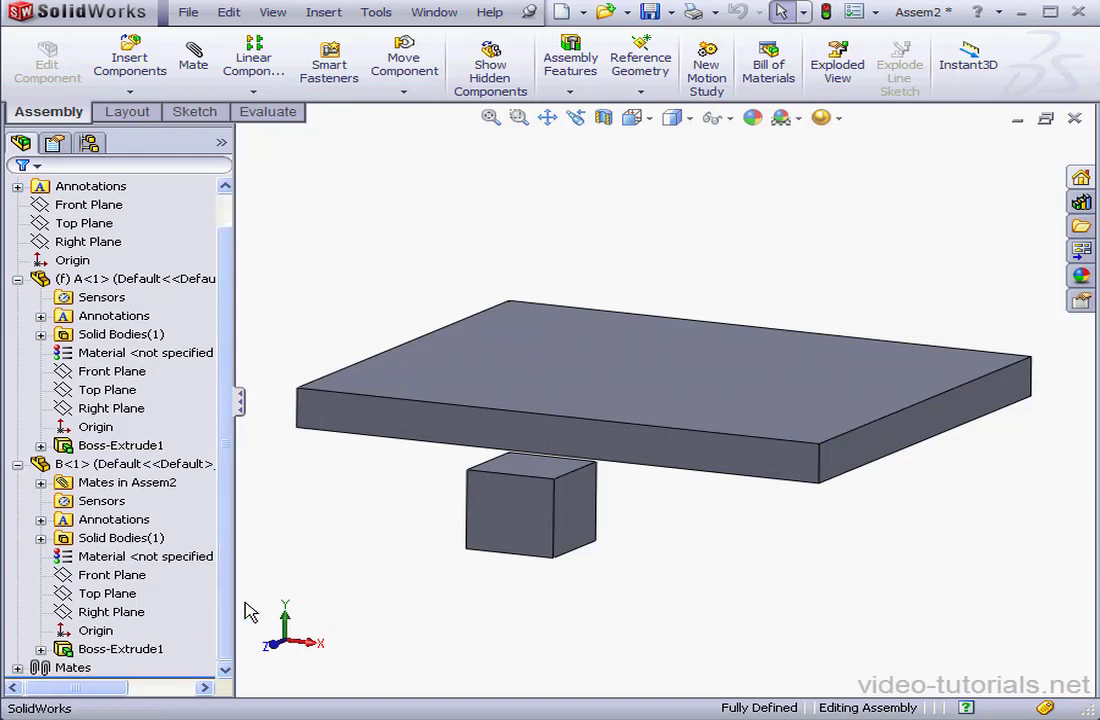
pyautogui.click(18, 667)
pyautogui.click(101, 669)
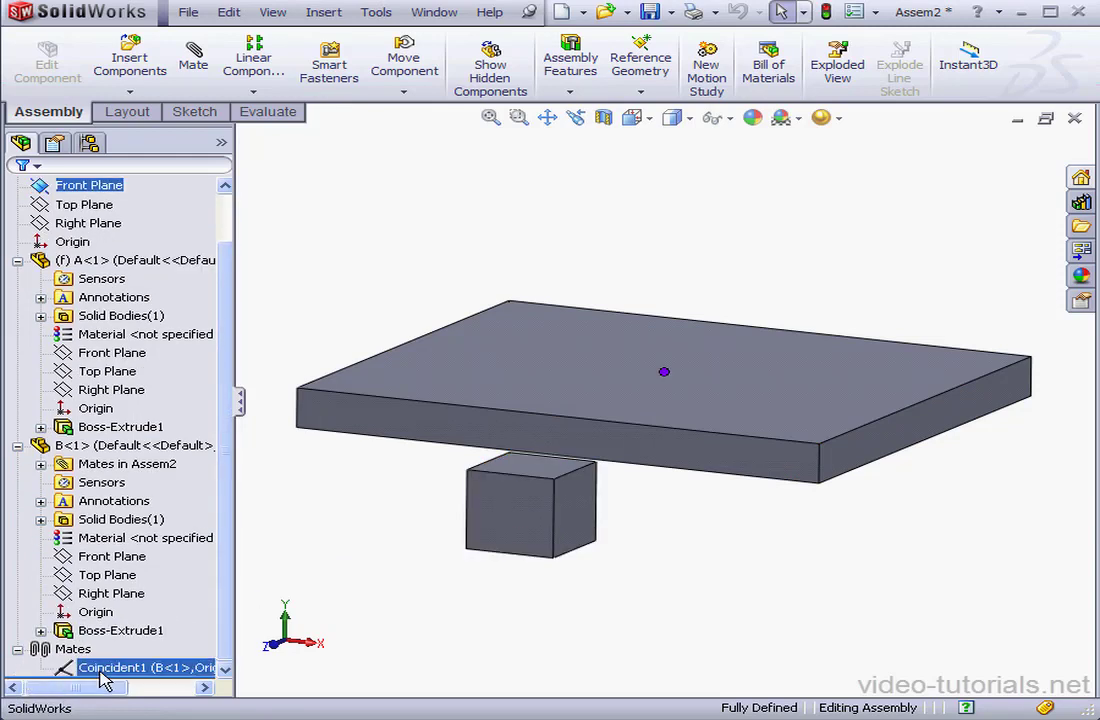